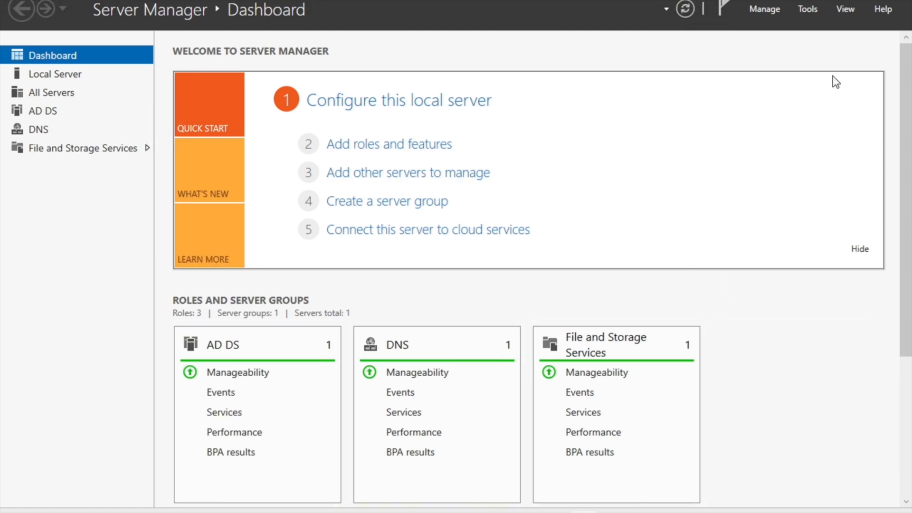
# Open Active Directory Users and Computers and show the contents of the ensign.local domain.
pyautogui.click(805, 8)
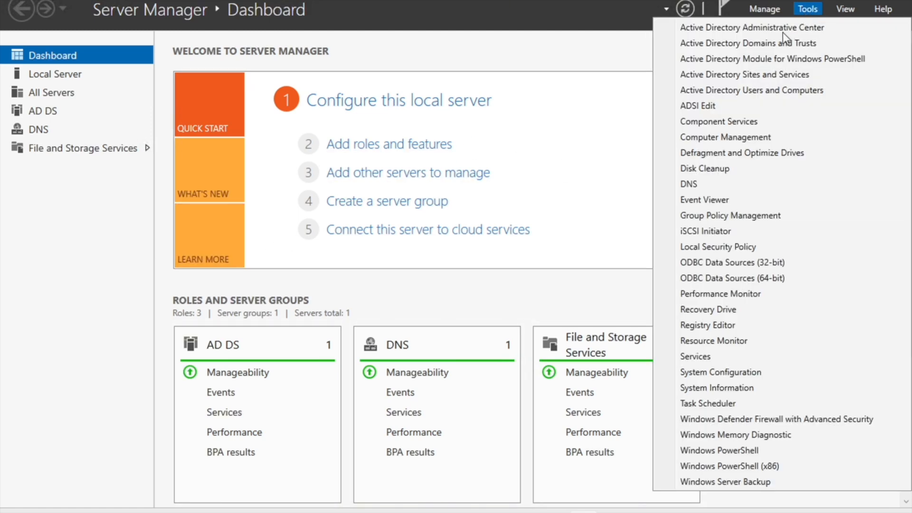
pyautogui.click(758, 91)
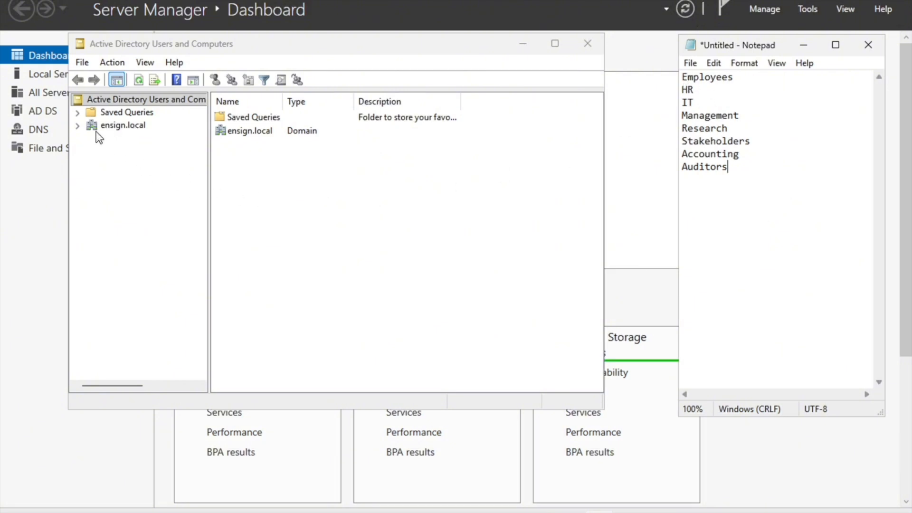
pyautogui.click(112, 126)
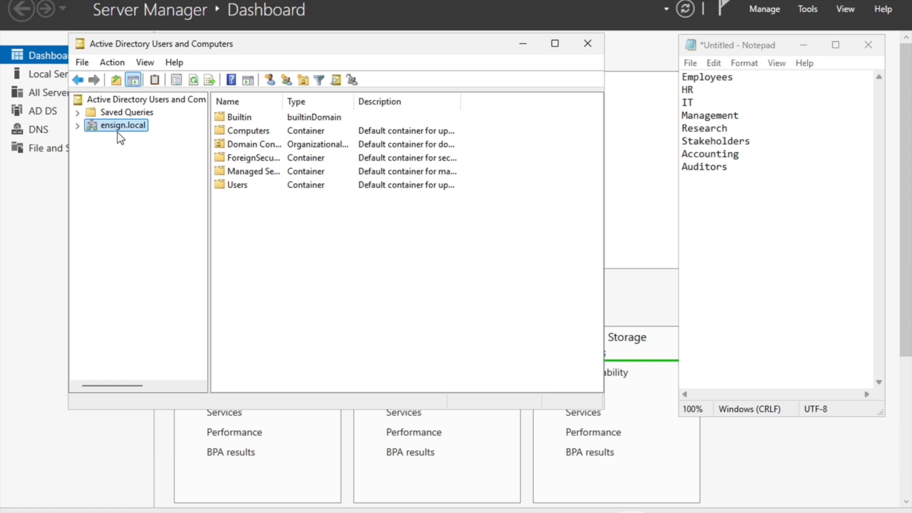
# Create an organizational unit named Employees directly under ensign.local, copying the name from the Notepad list.
pyautogui.rightClick(120, 129)
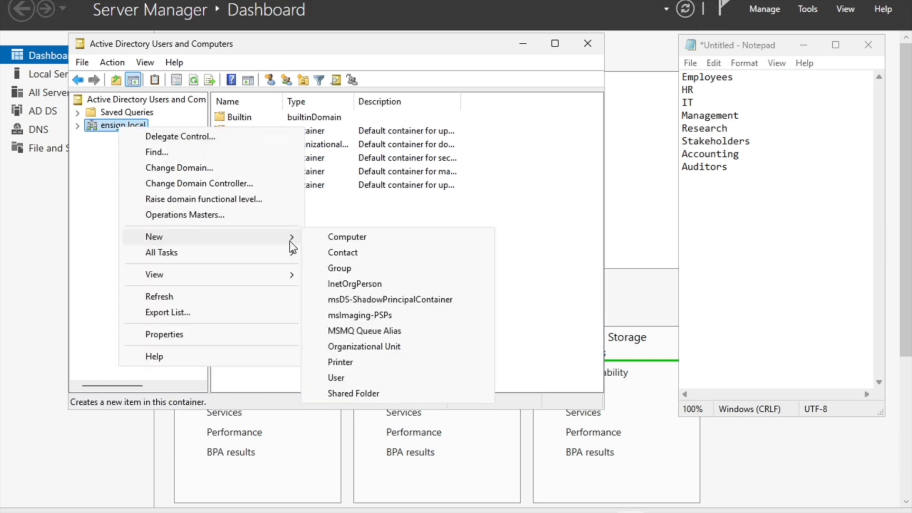
pyautogui.click(375, 348)
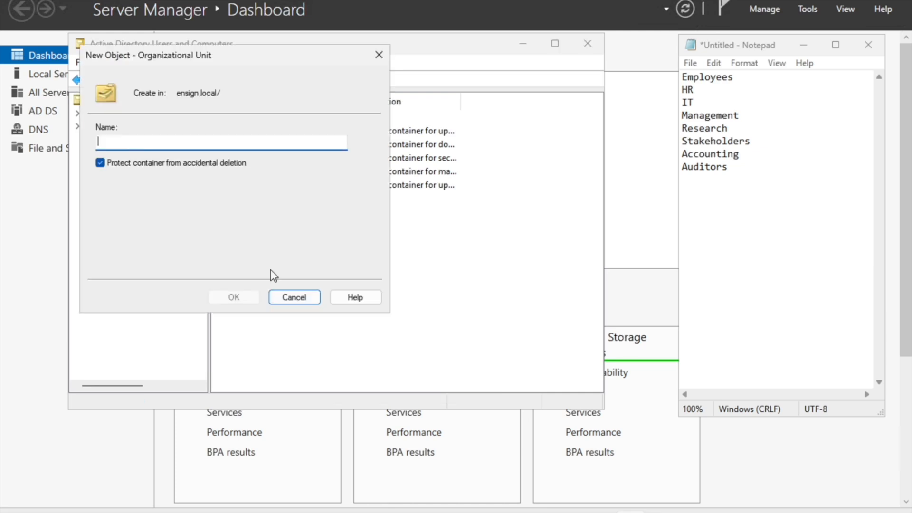
pyautogui.doubleClick(706, 78)
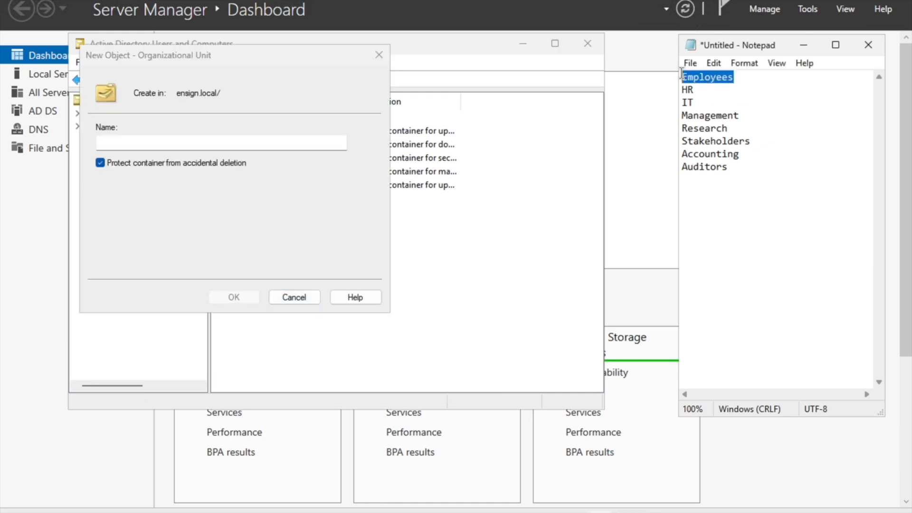
pyautogui.rightClick(706, 81)
pyautogui.click(740, 125)
pyautogui.click(171, 141)
pyautogui.rightClick(171, 142)
pyautogui.click(204, 204)
pyautogui.press('Return')
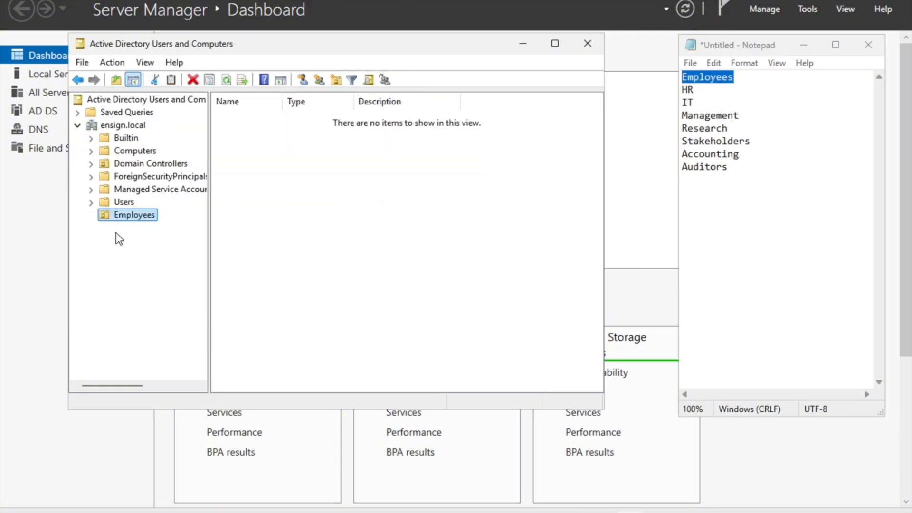
# Add an HR organizational unit under ensign.local, using the name copied from the Notepad list.
pyautogui.rightClick(121, 125)
pyautogui.moveTo(247, 235)
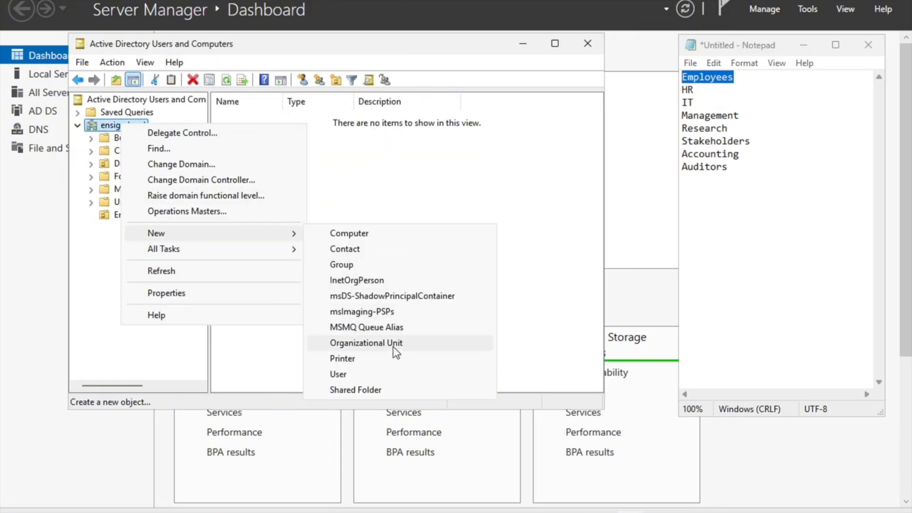
pyautogui.click(392, 343)
pyautogui.click(688, 90)
pyautogui.doubleClick(687, 90)
pyautogui.rightClick(687, 90)
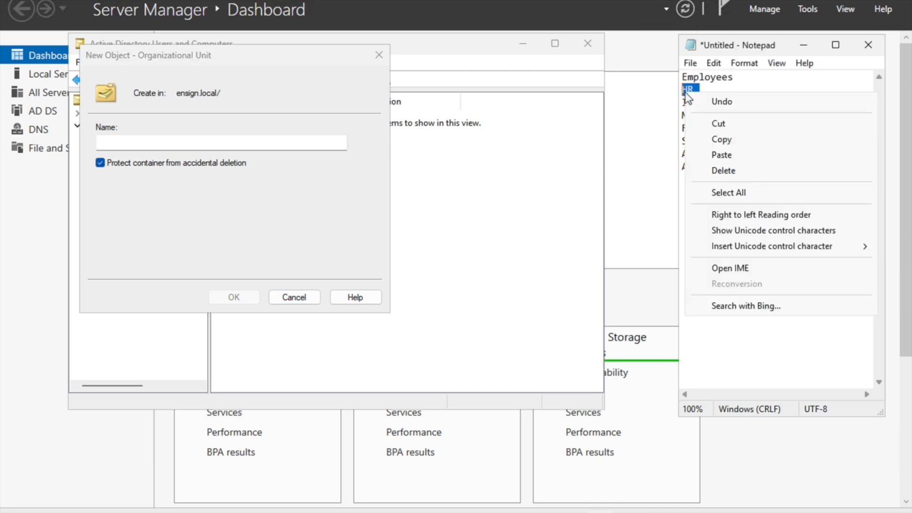
pyautogui.click(721, 140)
pyautogui.click(171, 142)
pyautogui.rightClick(172, 142)
pyautogui.click(215, 205)
pyautogui.click(211, 297)
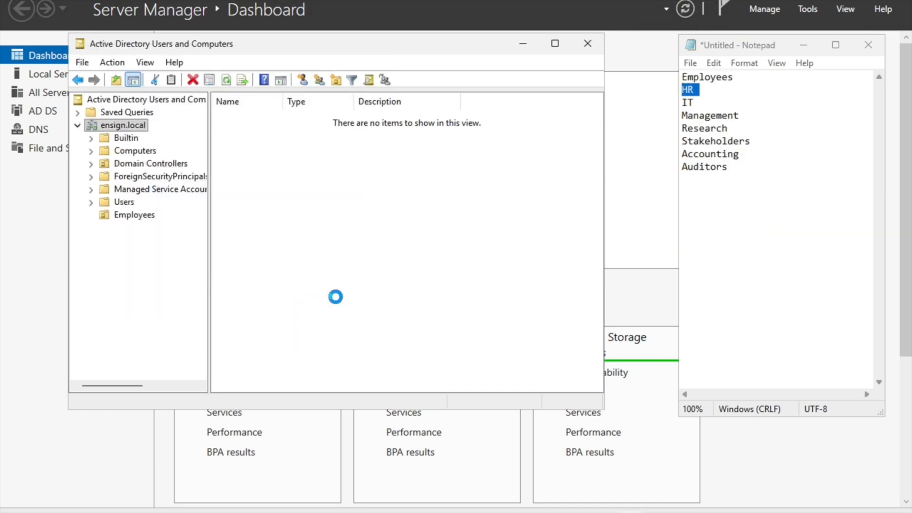
# Add an IT organizational unit under ensign.local, using the name copied from the Notepad list.
pyautogui.rightClick(117, 127)
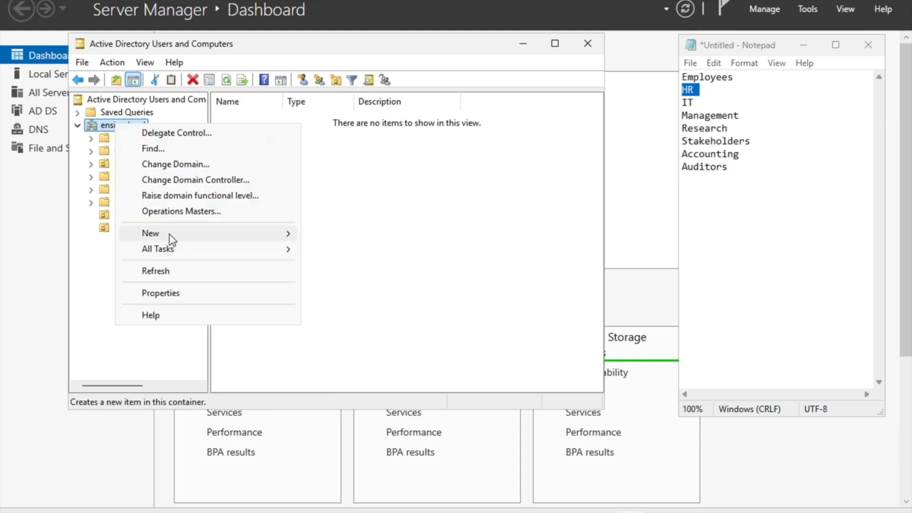
pyautogui.moveTo(169, 234)
pyautogui.click(360, 343)
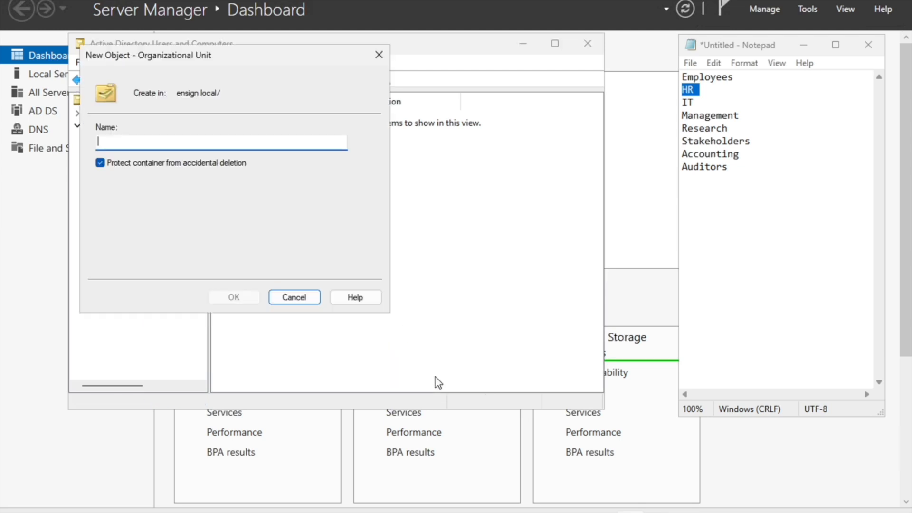
pyautogui.moveTo(694, 102); pyautogui.dragTo(679, 102)
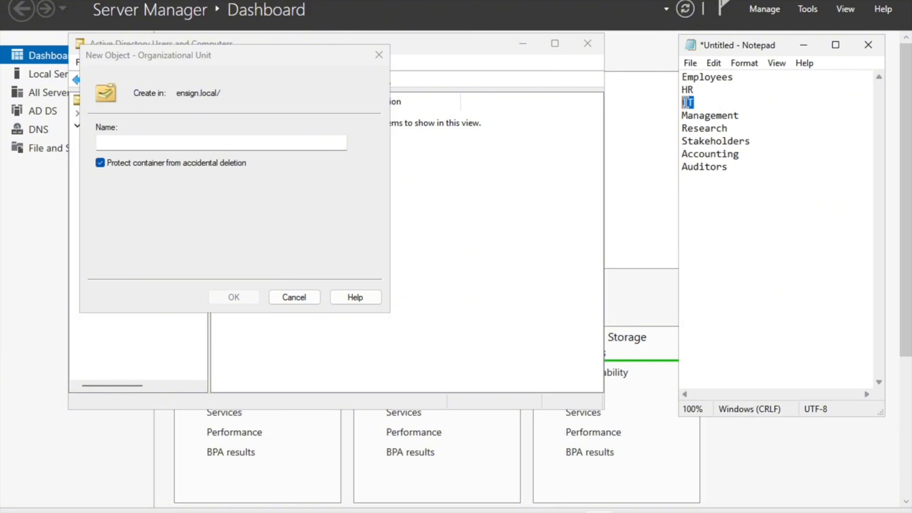
pyautogui.rightClick(687, 102)
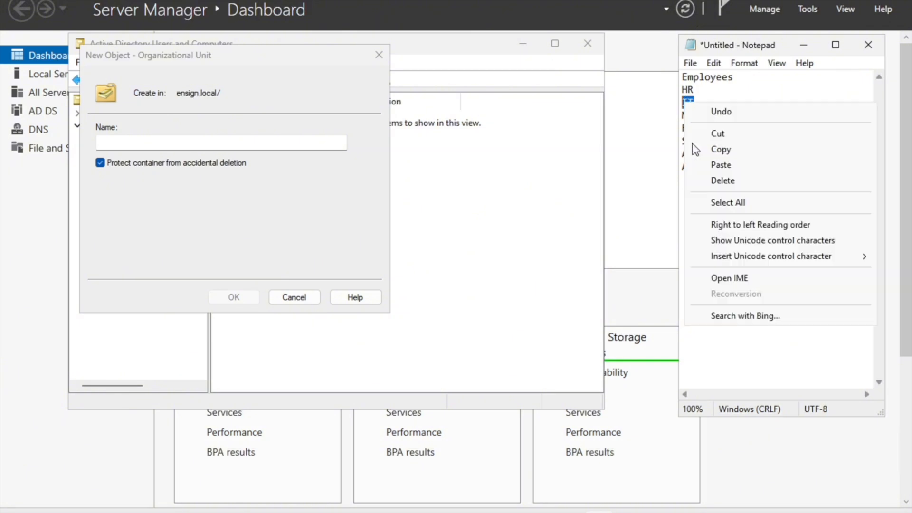
pyautogui.click(720, 151)
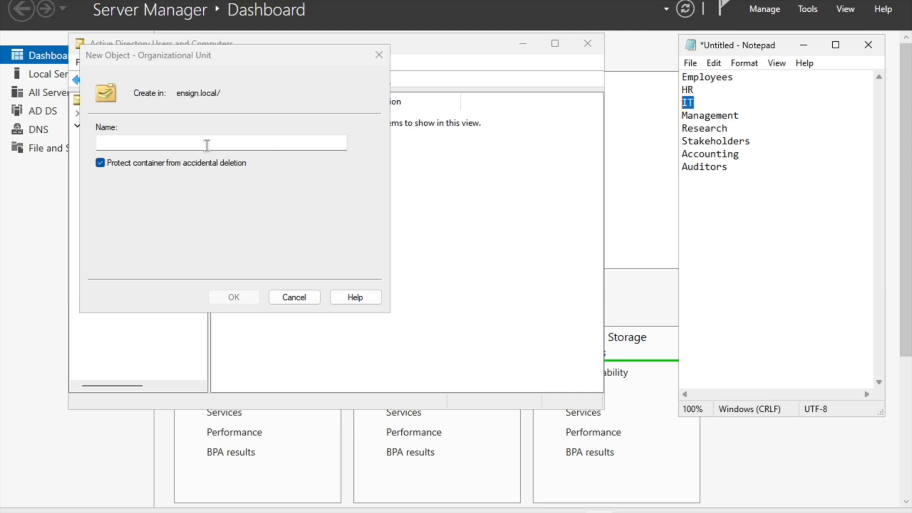
pyautogui.rightClick(185, 147)
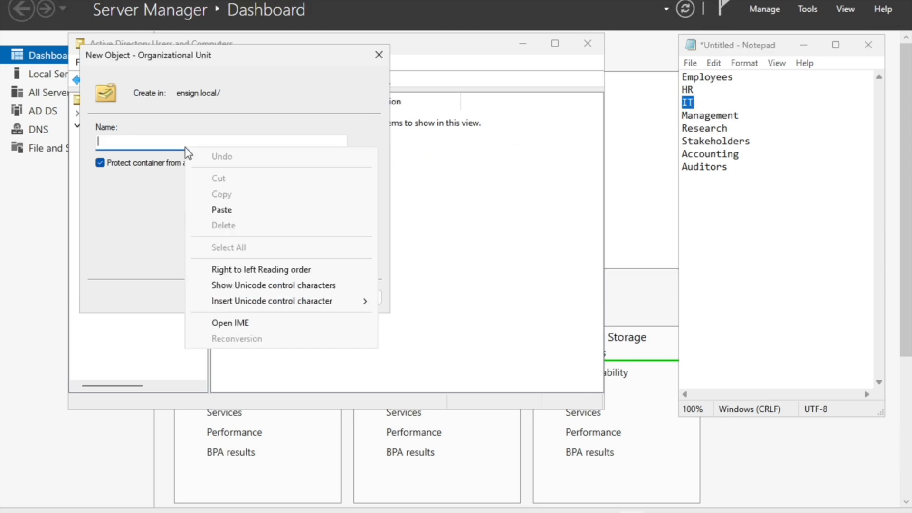
pyautogui.click(232, 214)
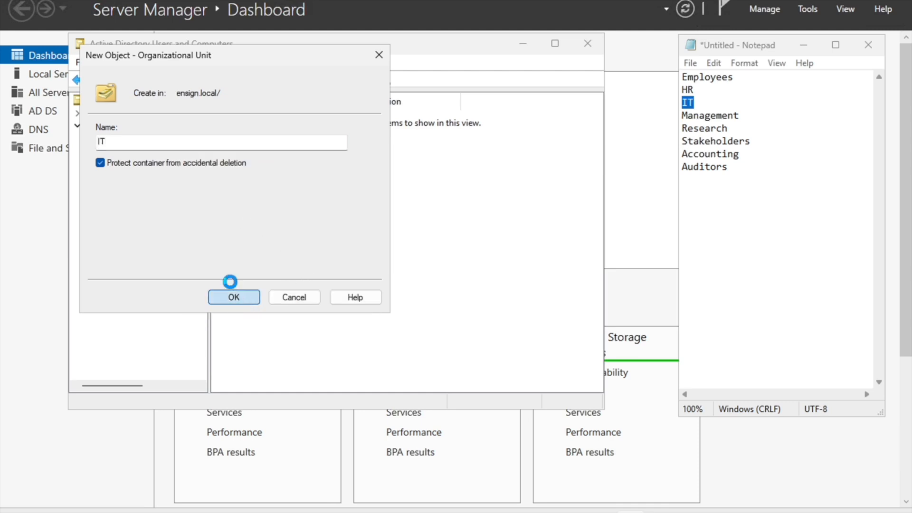
pyautogui.click(235, 295)
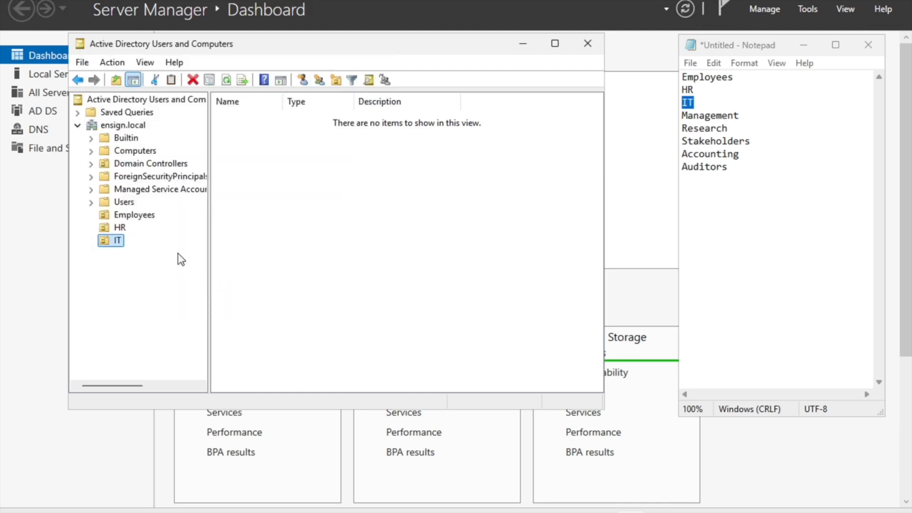
# Add a Management organizational unit under ensign.local, using the name copied from the Notepad list.
pyautogui.click(124, 124)
pyautogui.rightClick(124, 124)
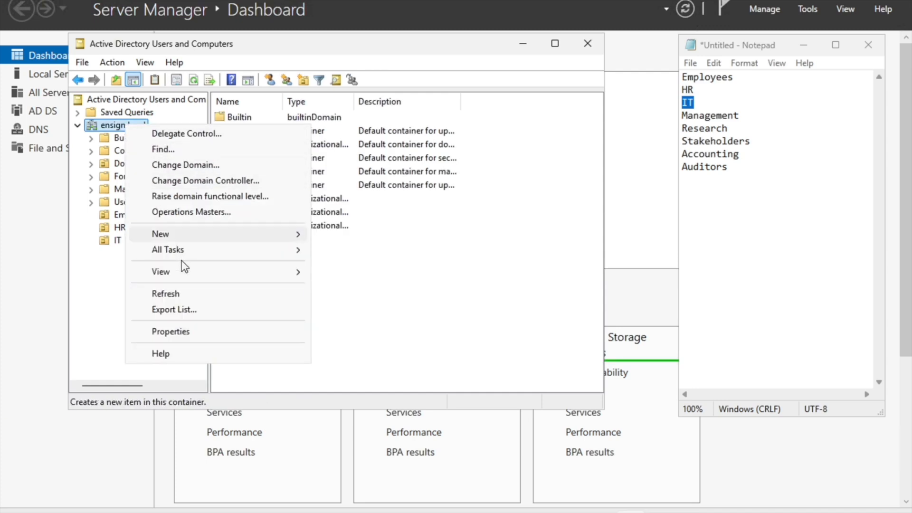
pyautogui.moveTo(298, 237)
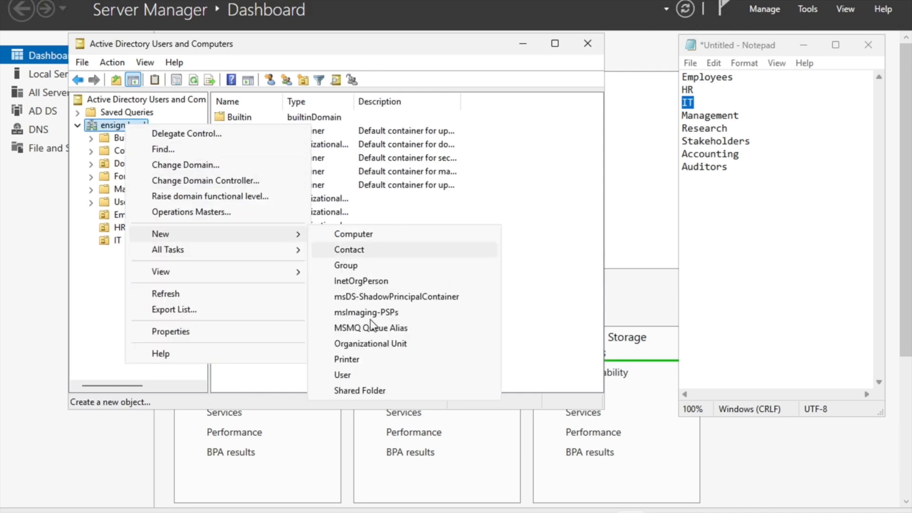
pyautogui.click(390, 341)
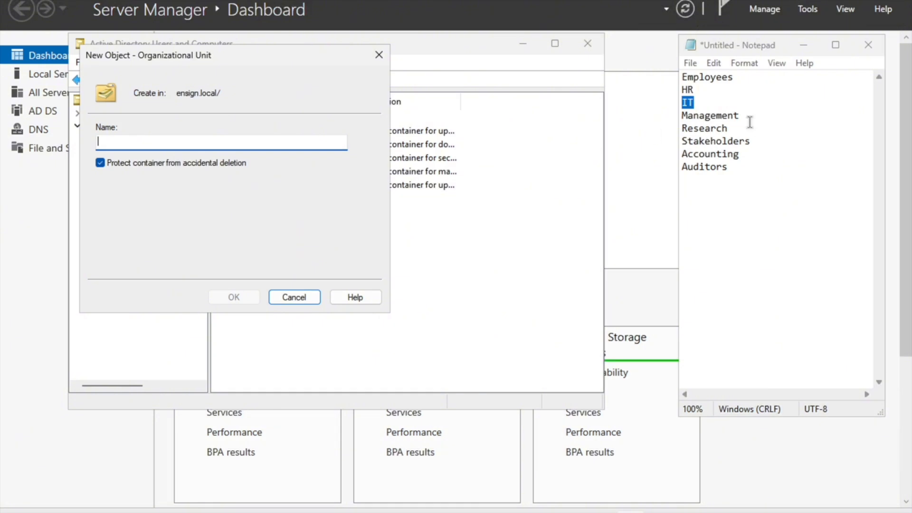
pyautogui.moveTo(743, 115); pyautogui.dragTo(678, 114)
pyautogui.rightClick(696, 115)
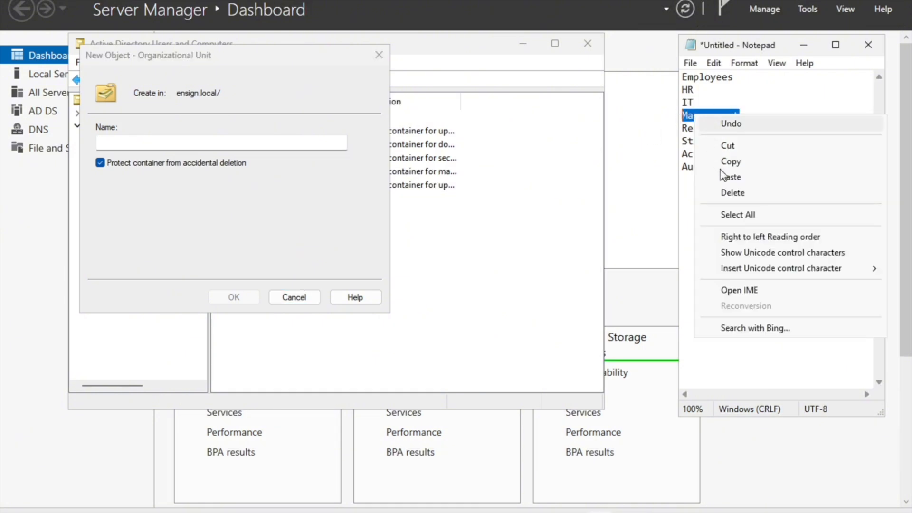
pyautogui.click(729, 164)
pyautogui.click(149, 139)
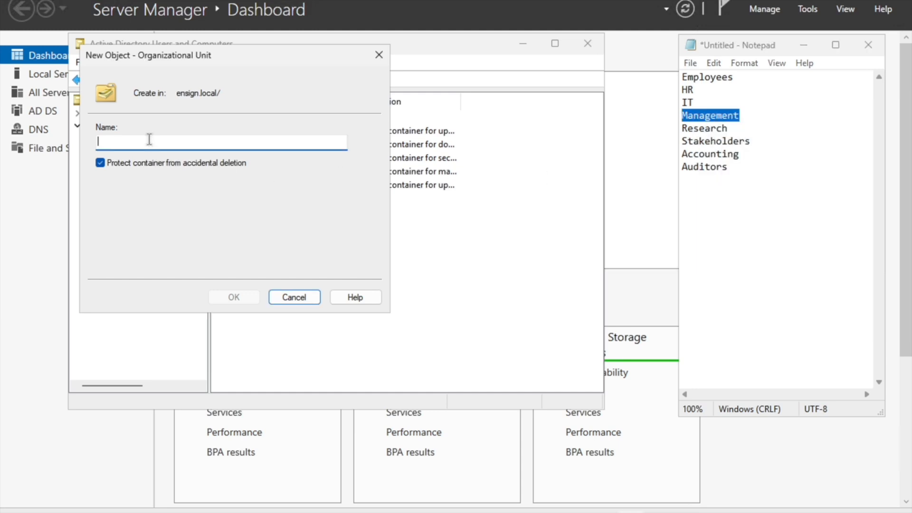
pyautogui.rightClick(149, 139)
pyautogui.click(185, 201)
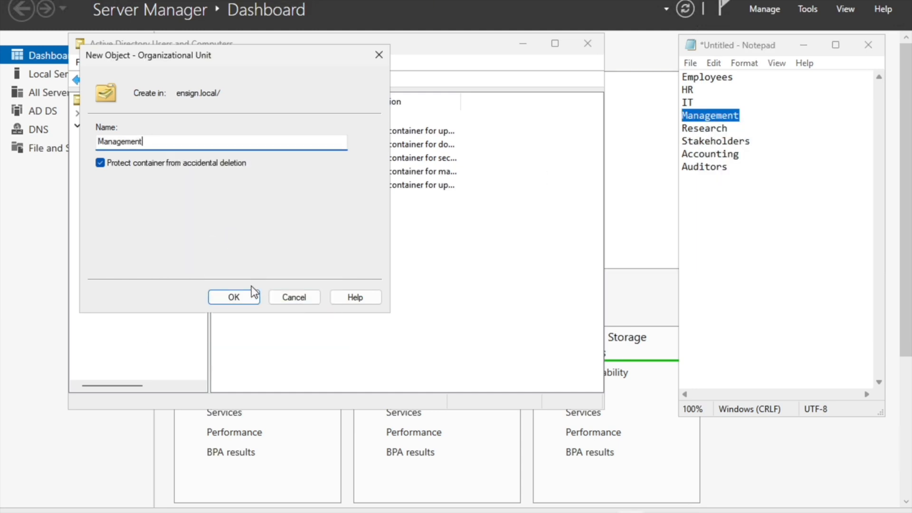
pyautogui.click(237, 291)
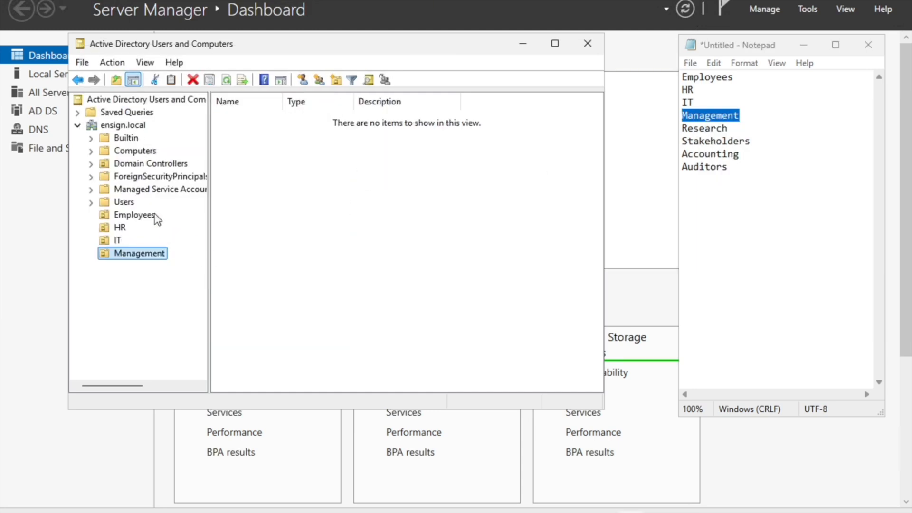
# Add a Research organizational unit under ensign.local, using the name copied from the Notepad list.
pyautogui.click(121, 124)
pyautogui.rightClick(124, 124)
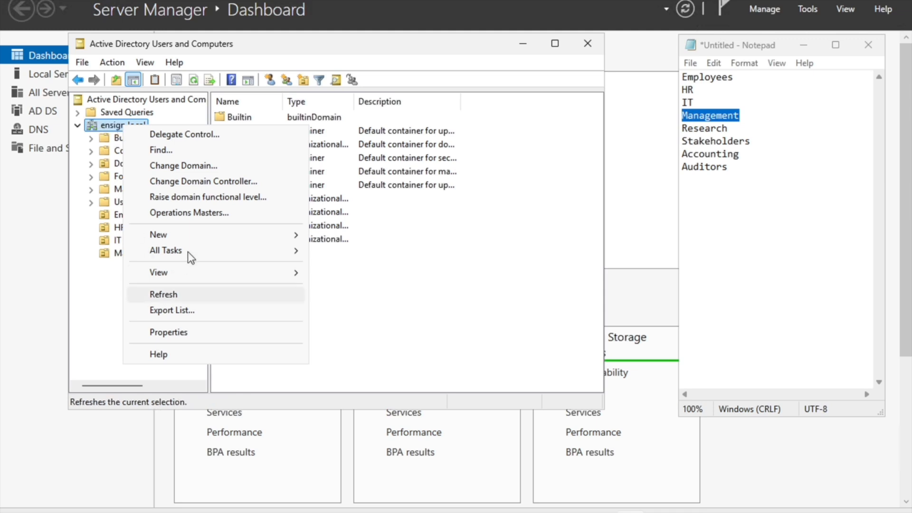
pyautogui.moveTo(250, 234)
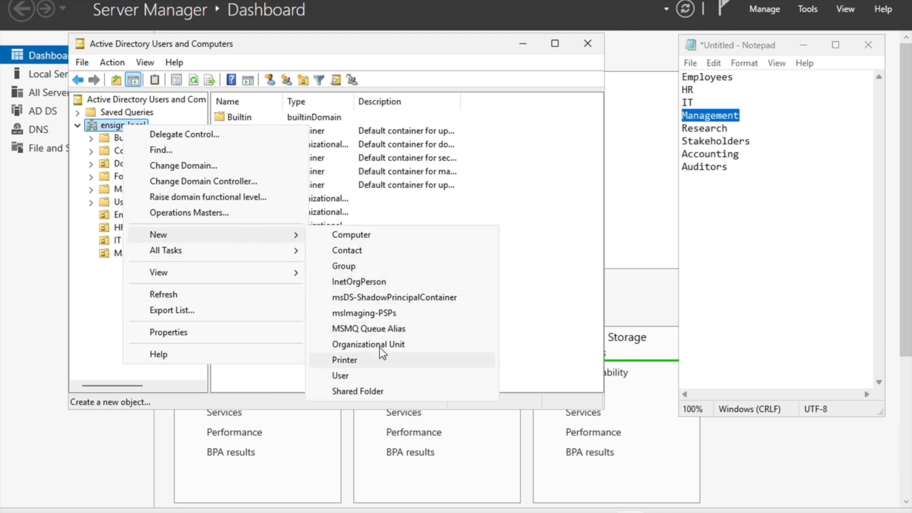
pyautogui.click(392, 343)
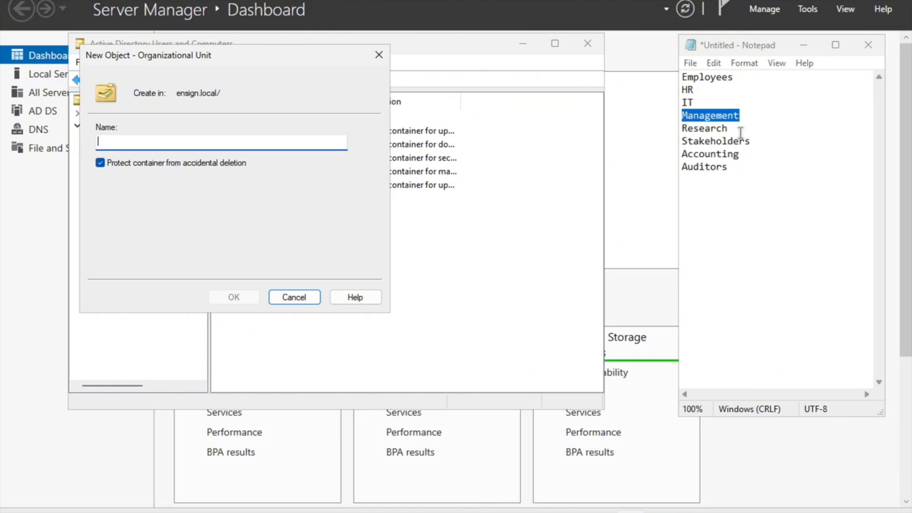
pyautogui.click(729, 128)
pyautogui.moveTo(728, 128); pyautogui.dragTo(678, 128)
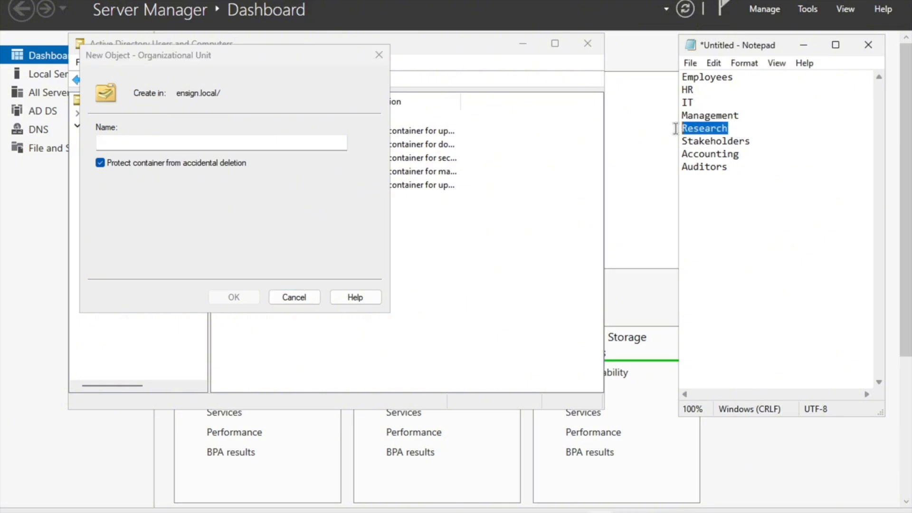
pyautogui.rightClick(705, 131)
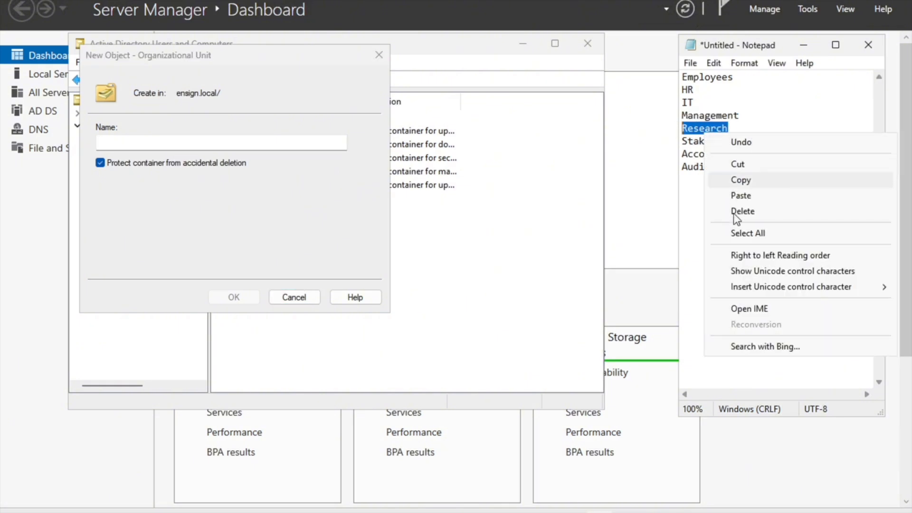
pyautogui.click(717, 182)
pyautogui.click(149, 143)
pyautogui.rightClick(149, 143)
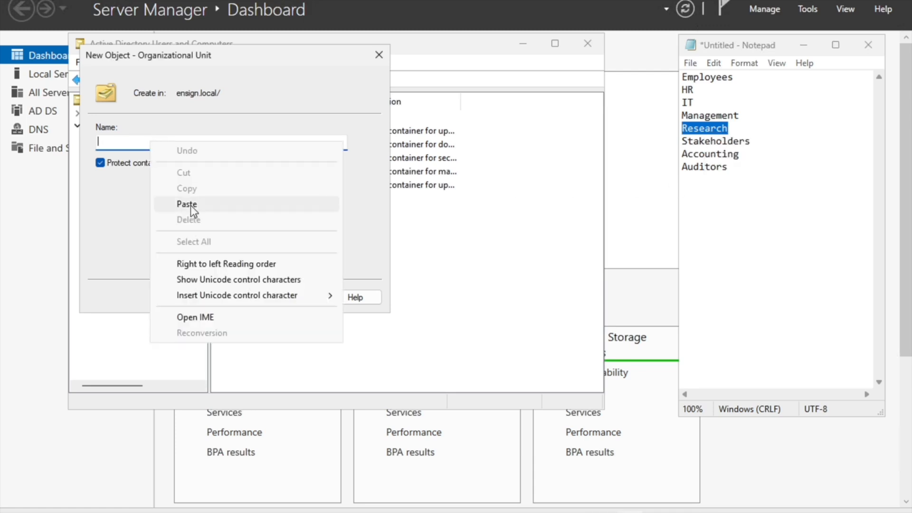
pyautogui.click(187, 203)
pyautogui.press('Return')
# Add a Stakeholders organizational unit under ensign.local, using the name copied from the Notepad list.
pyautogui.rightClick(112, 129)
pyautogui.moveTo(147, 236)
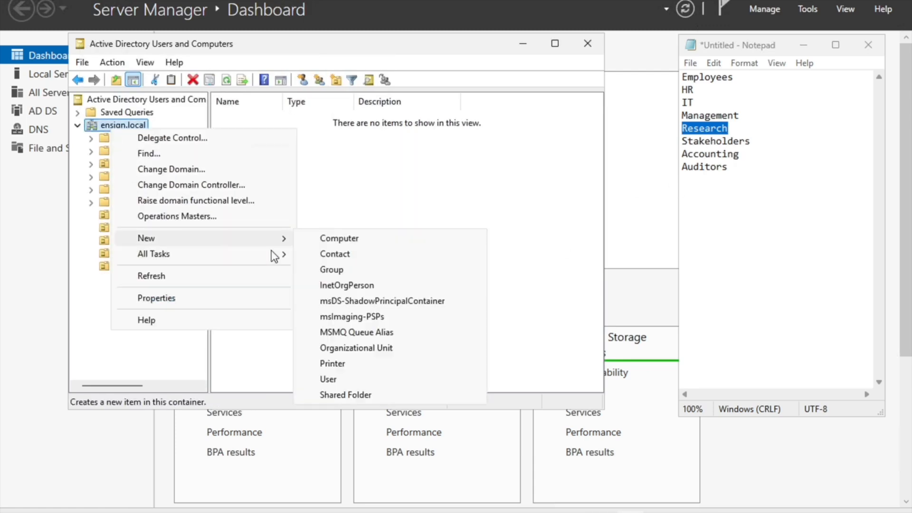
pyautogui.click(367, 348)
pyautogui.moveTo(756, 141); pyautogui.dragTo(682, 142)
pyautogui.rightClick(701, 142)
pyautogui.click(714, 194)
pyautogui.rightClick(146, 142)
pyautogui.click(186, 204)
pyautogui.press('Return')
# Add an Accounting organizational unit under ensign.local, using the name copied from the Notepad list.
pyautogui.moveTo(740, 154); pyautogui.dragTo(681, 155)
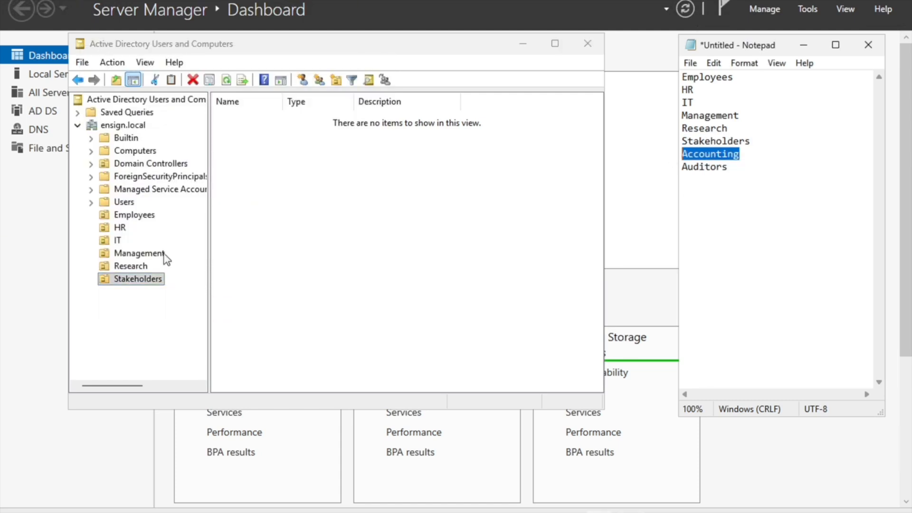
pyautogui.rightClick(127, 125)
pyautogui.moveTo(237, 230)
pyautogui.click(370, 341)
pyautogui.rightClick(163, 144)
pyautogui.click(200, 208)
pyautogui.press('Return')
# Add an Auditors organizational unit under ensign.local, using the name copied from the Notepad list.
pyautogui.moveTo(727, 167); pyautogui.dragTo(682, 167)
pyautogui.rightClick(721, 169)
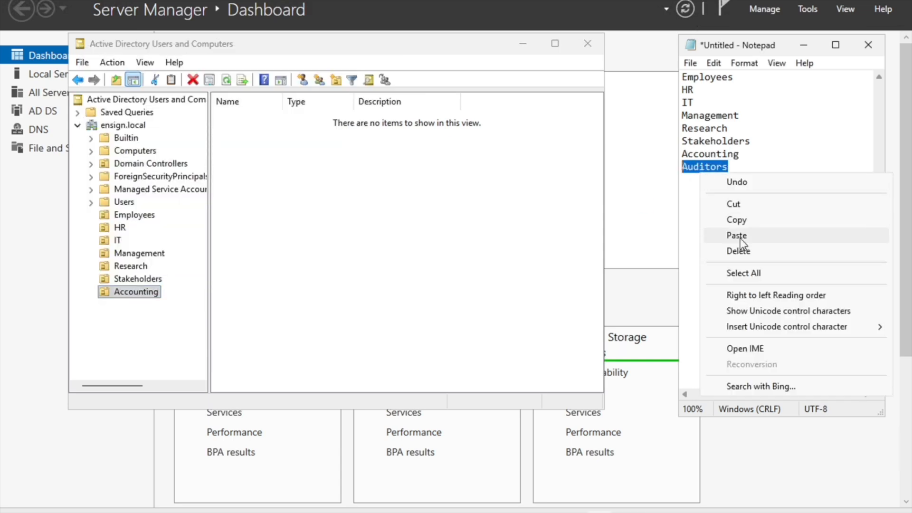
pyautogui.click(736, 219)
pyautogui.rightClick(144, 128)
pyautogui.moveTo(237, 235)
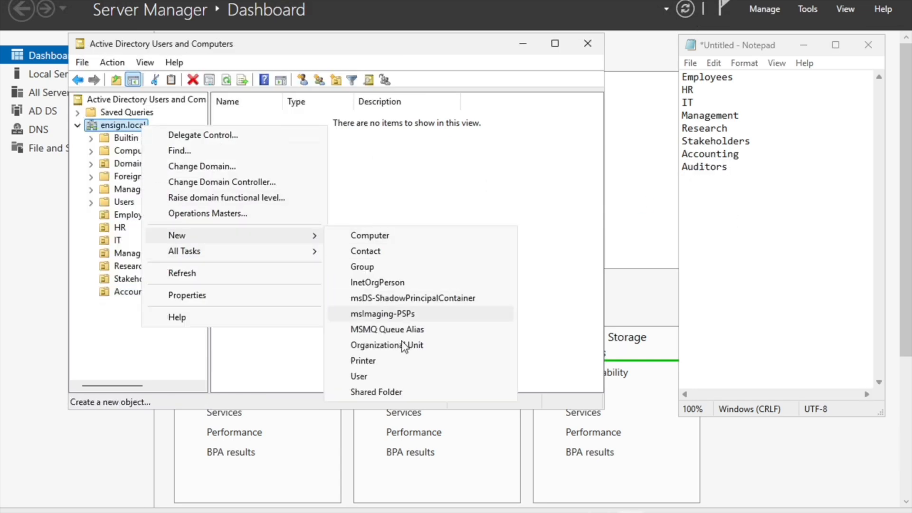
pyautogui.click(380, 343)
pyautogui.rightClick(145, 142)
pyautogui.click(181, 205)
pyautogui.press('Return')
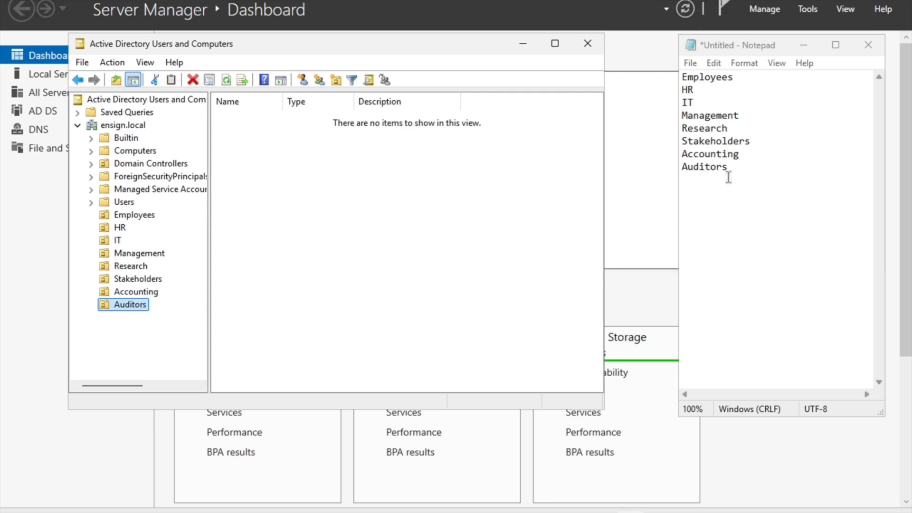
pyautogui.moveTo(727, 168); pyautogui.dragTo(671, 88)
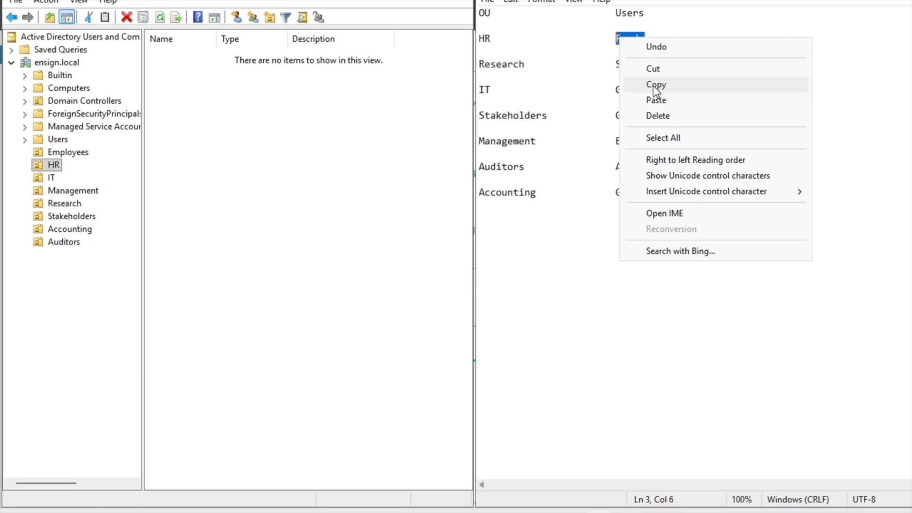
# Start a new user in the HR organizational unit, copying the HR user's name from Notepad as first name and user logon name.
pyautogui.click(650, 84)
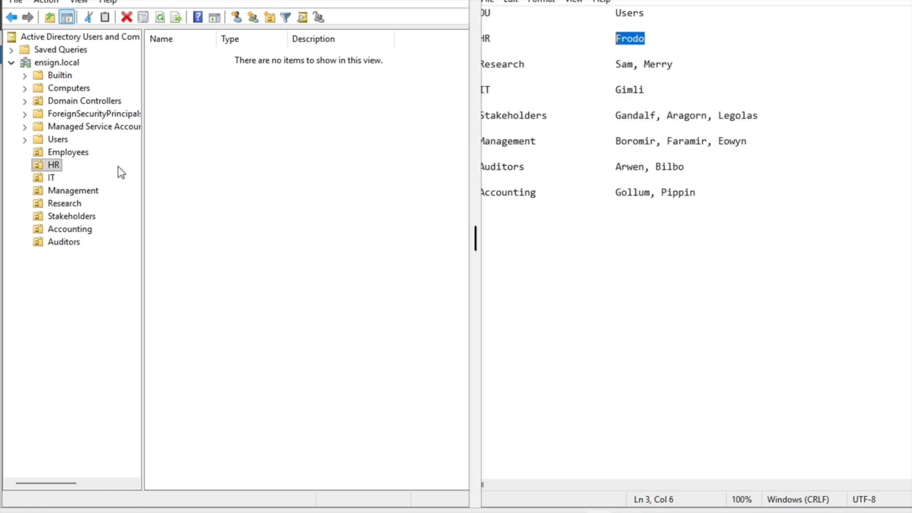
pyautogui.rightClick(55, 163)
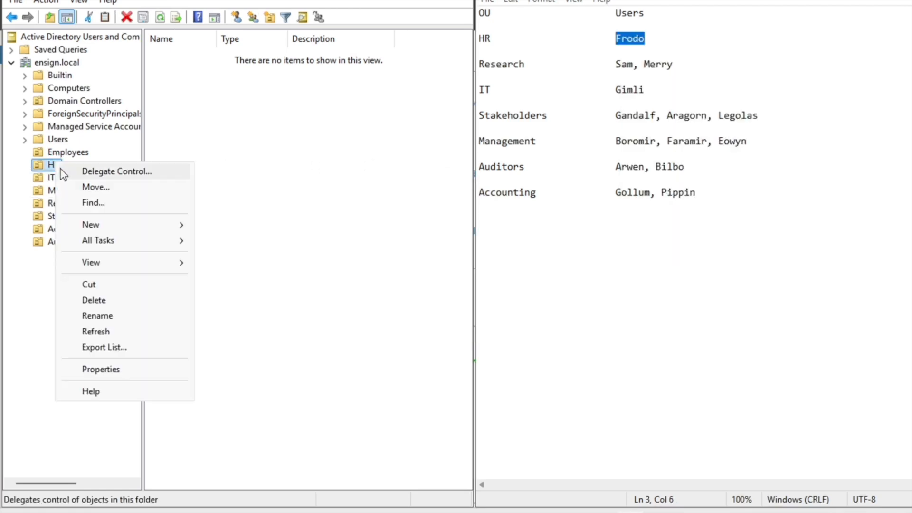
pyautogui.moveTo(171, 225)
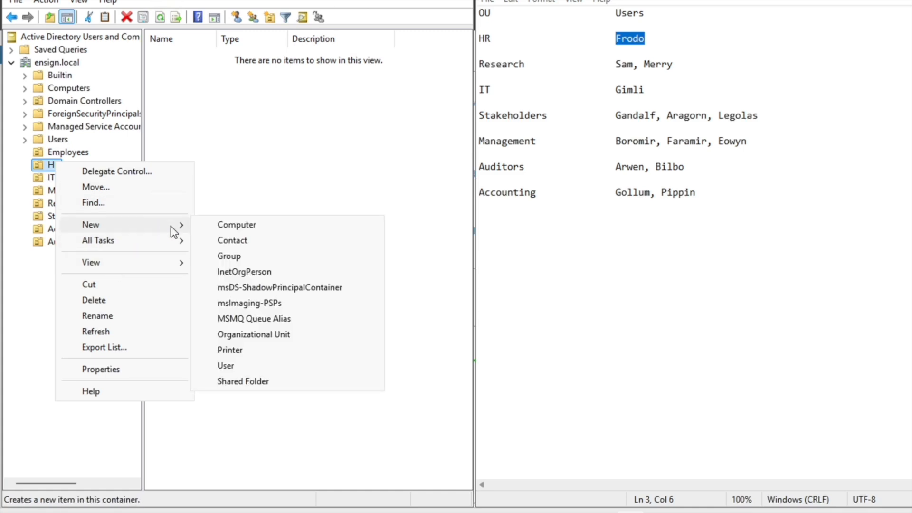
pyautogui.click(240, 366)
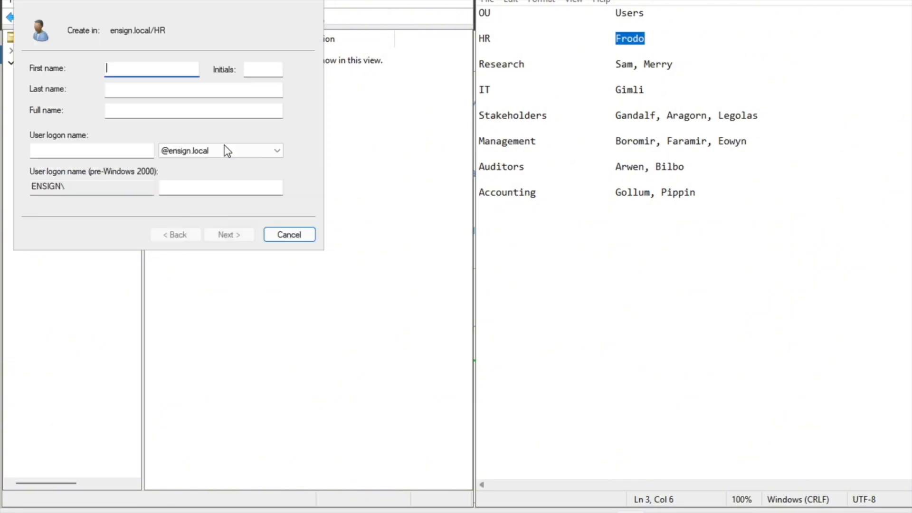
pyautogui.rightClick(123, 74)
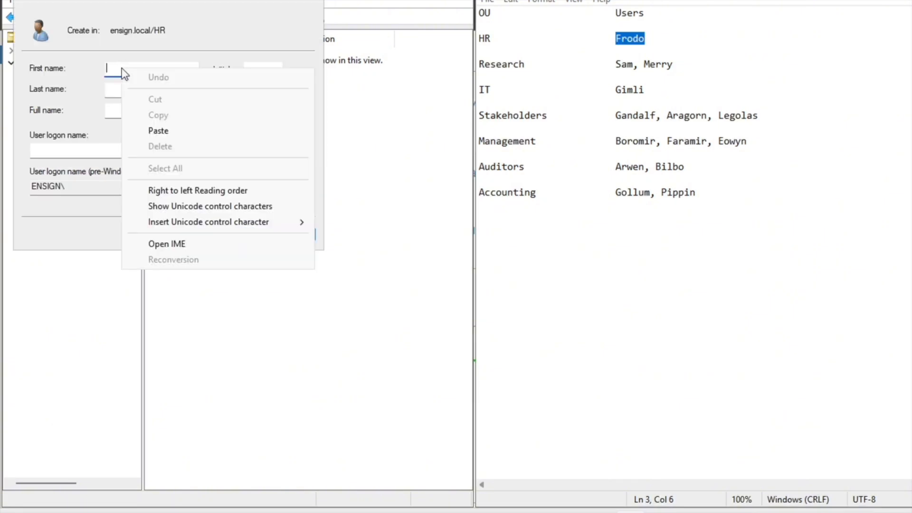
pyautogui.click(159, 130)
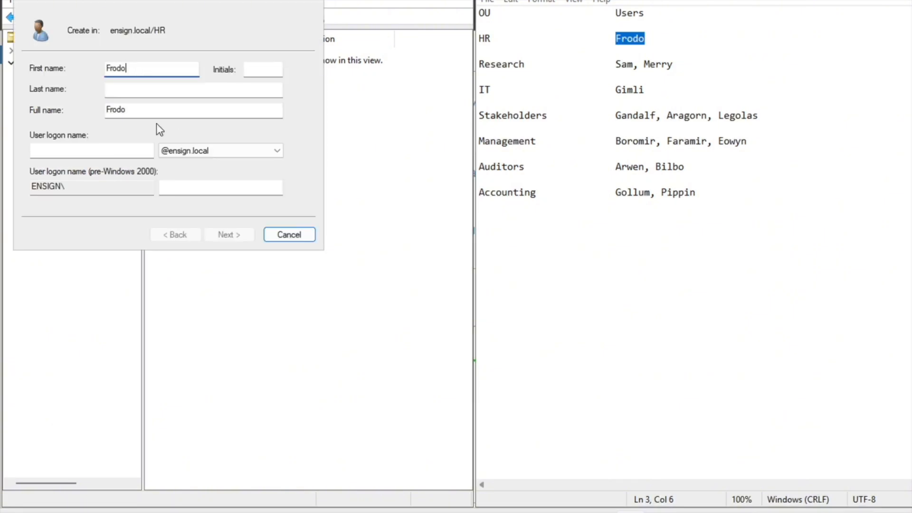
pyautogui.click(66, 148)
pyautogui.rightClick(72, 151)
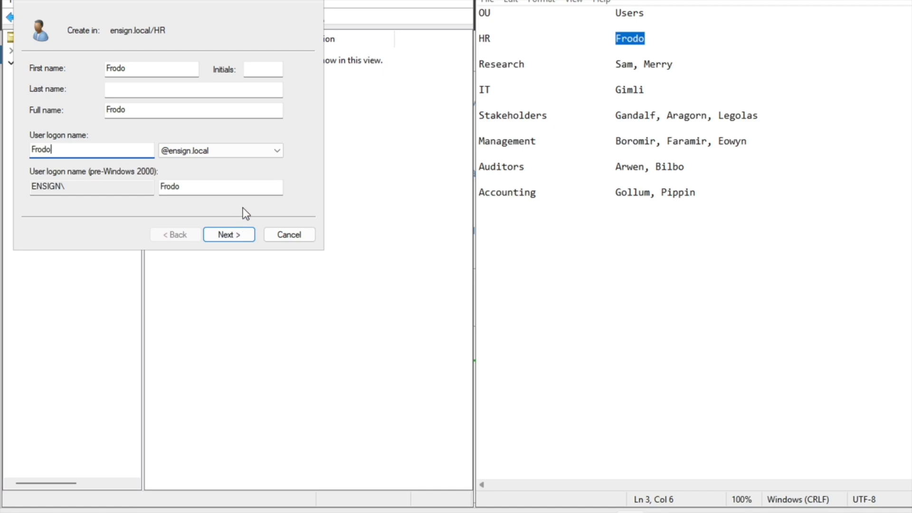
# Enter and confirm the HR user's account password, set only Password never expires, and finish creating the account.
pyautogui.click(229, 235)
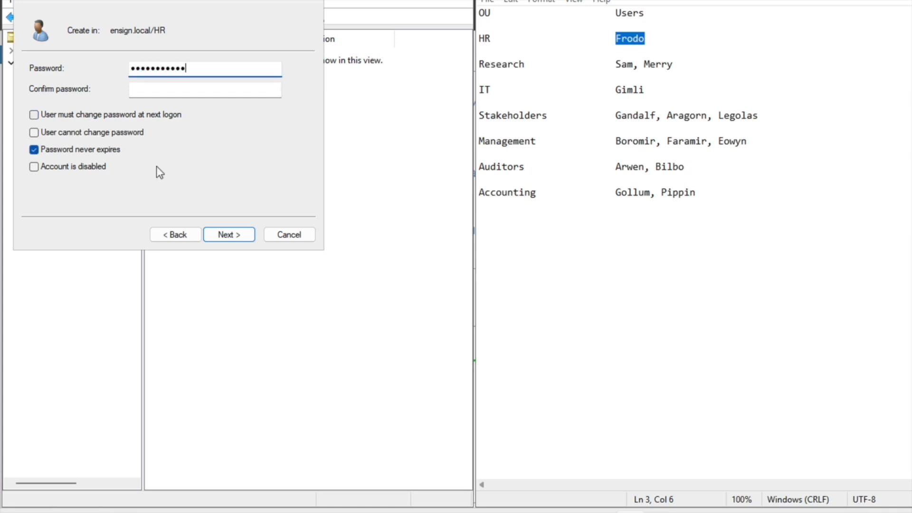
pyautogui.click(162, 89)
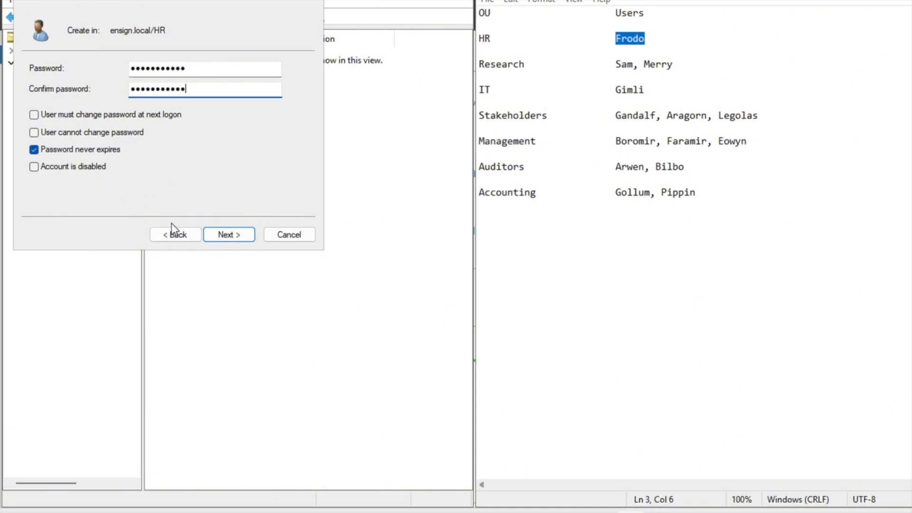
pyautogui.click(215, 229)
pyautogui.click(216, 232)
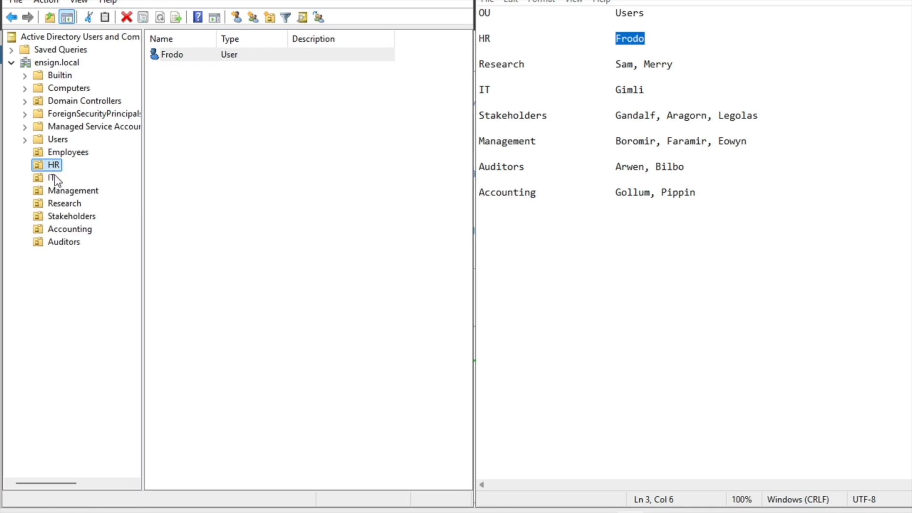
pyautogui.click(231, 178)
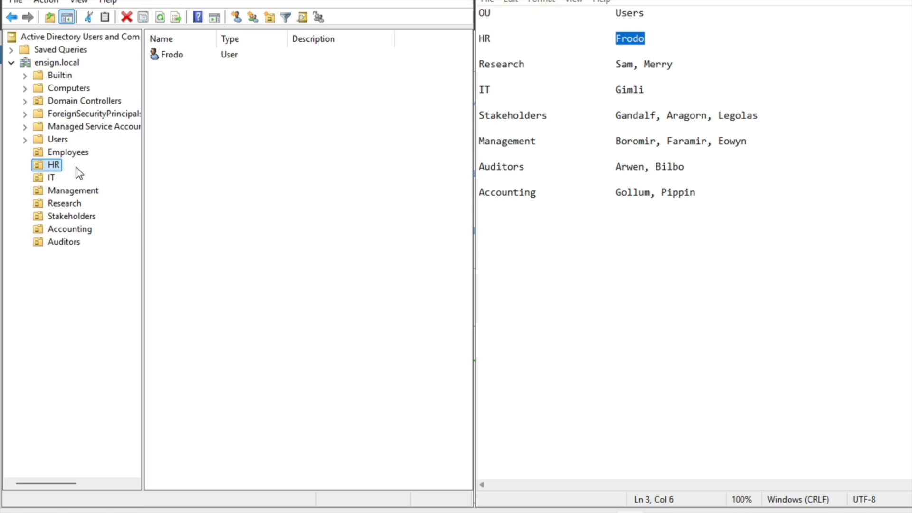
# Start a new user in the Research organizational unit with the first listed Research name as first name and user logon name.
pyautogui.click(526, 63)
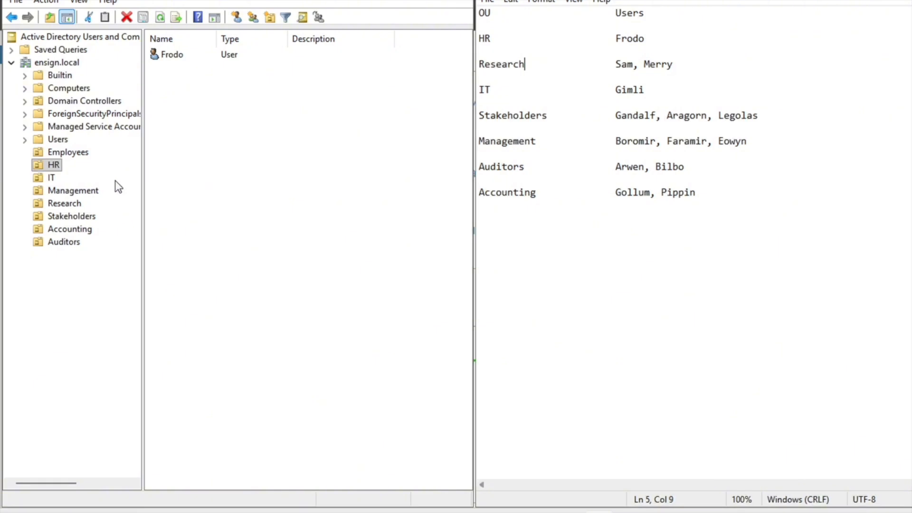
pyautogui.click(71, 207)
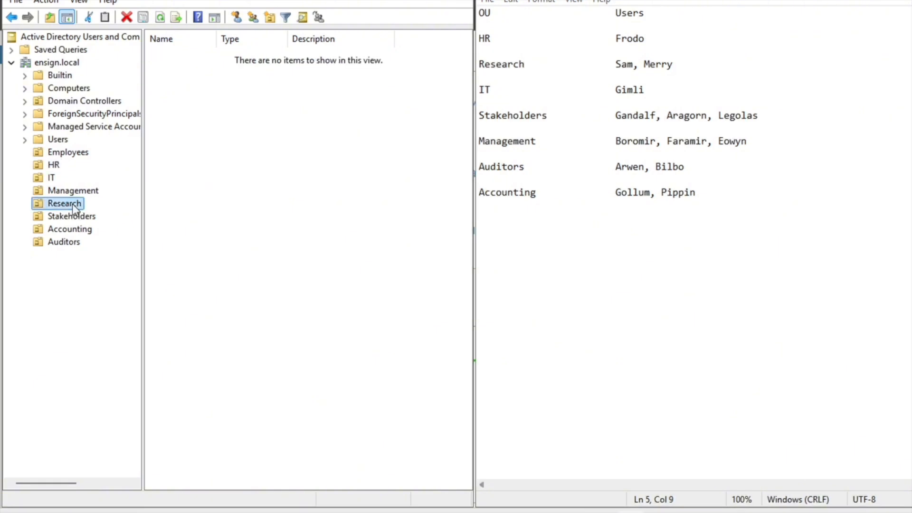
pyautogui.rightClick(71, 203)
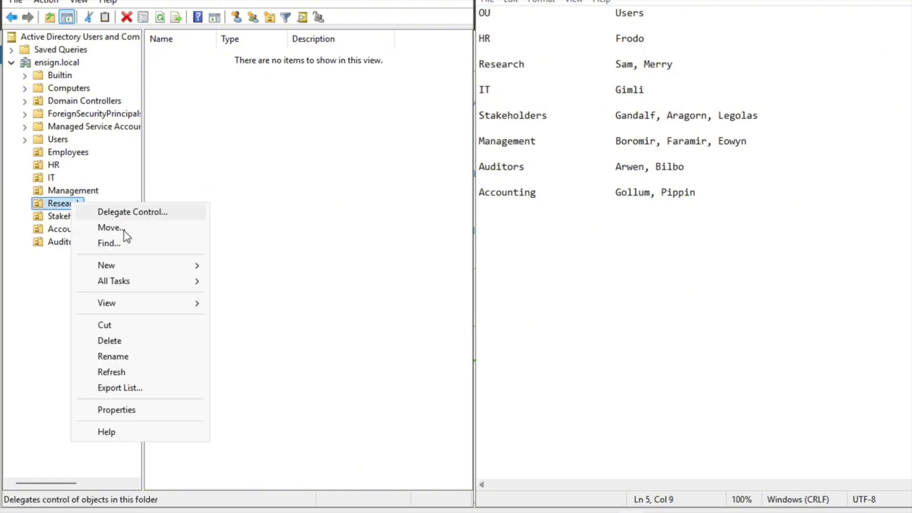
pyautogui.moveTo(151, 265)
pyautogui.click(247, 406)
pyautogui.moveTo(615, 64); pyautogui.dragTo(634, 64)
pyautogui.rightClick(117, 69)
pyautogui.click(142, 129)
pyautogui.click(75, 150)
pyautogui.hotkey('ctrl', 'v')
# Enter and confirm the first Research user's password, replace the change-at-next-logon requirement with Password never expires, and create the account.
pyautogui.click(231, 235)
pyautogui.write('•••••••••••')
pyautogui.click(141, 96)
pyautogui.write('••••••••••••')
pyautogui.click(34, 115)
pyautogui.click(34, 149)
pyautogui.click(229, 234)
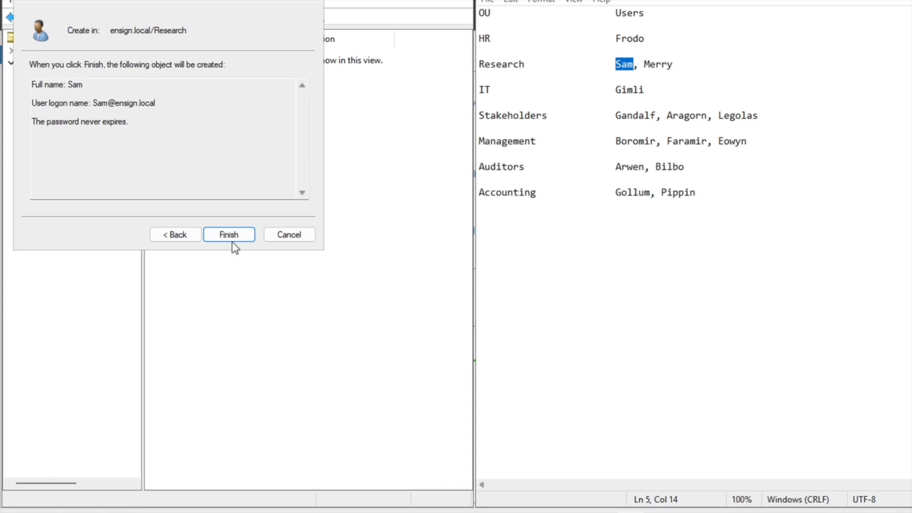
pyautogui.click(232, 240)
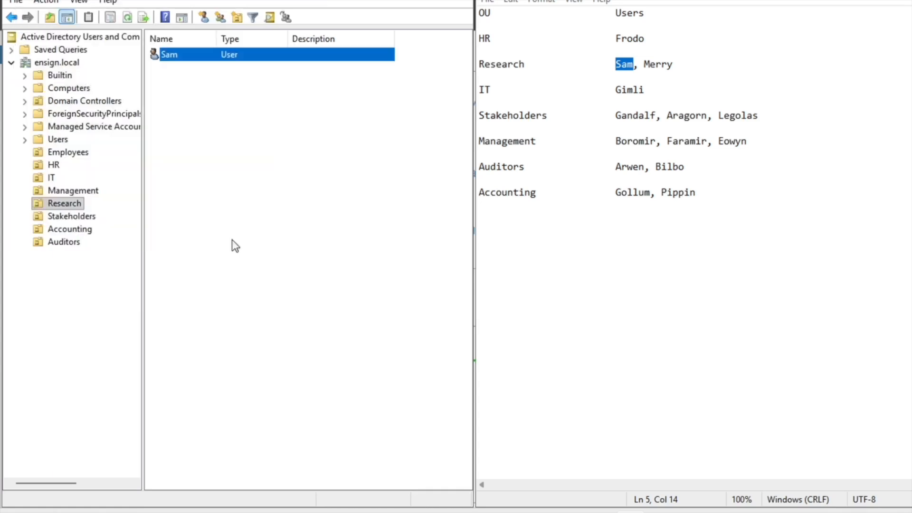
# Start another user in the Research organizational unit with the second listed Research name as first name and user logon name.
pyautogui.moveTo(645, 61); pyautogui.dragTo(672, 61)
pyautogui.rightClick(70, 200)
pyautogui.moveTo(124, 263)
pyautogui.click(243, 405)
pyautogui.hotkey('ctrl', 'v')
pyautogui.rightClick(95, 148)
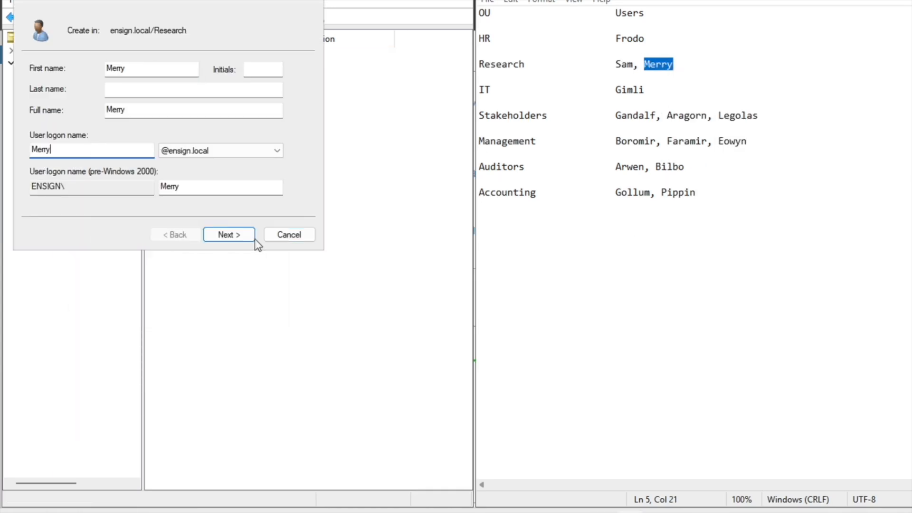
pyautogui.click(141, 212)
# Turn off the next-logon password change, turn on Password never expires, enter the second Research user's password, and create the account.
pyautogui.click(229, 234)
pyautogui.click(33, 115)
pyautogui.click(33, 149)
pyautogui.click(158, 71)
pyautogui.write('•••••••••••••••••••••••')
pyautogui.press('Return')
pyautogui.press('Return')
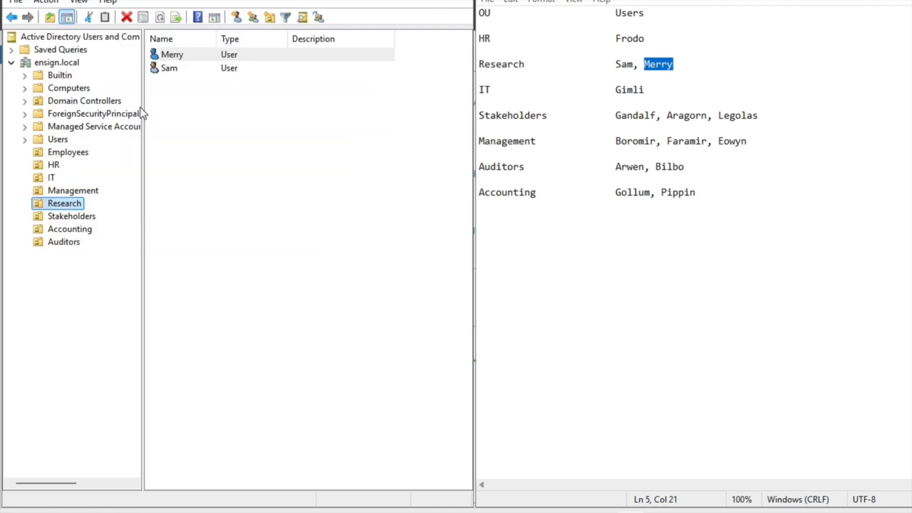
# Start a new user in the IT organizational unit, copying the listed IT user's name as first name and user logon name.
pyautogui.moveTo(645, 90); pyautogui.dragTo(615, 89)
pyautogui.rightClick(620, 91)
pyautogui.click(658, 141)
pyautogui.click(50, 177)
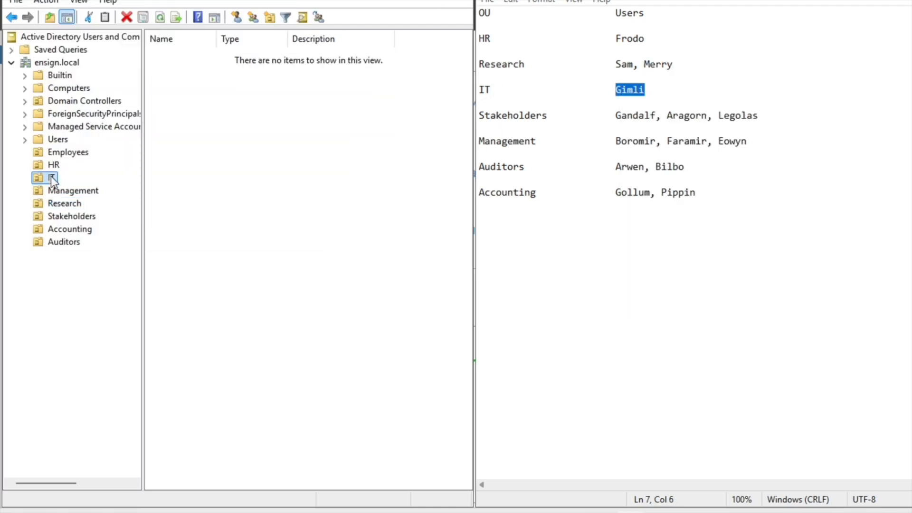
pyautogui.rightClick(50, 176)
pyautogui.click(222, 380)
pyautogui.rightClick(134, 69)
pyautogui.click(169, 131)
pyautogui.rightClick(101, 150)
pyautogui.click(140, 213)
# Enter and confirm the IT user's account password and finish creating the account.
pyautogui.write('•••••••••')
pyautogui.click(182, 89)
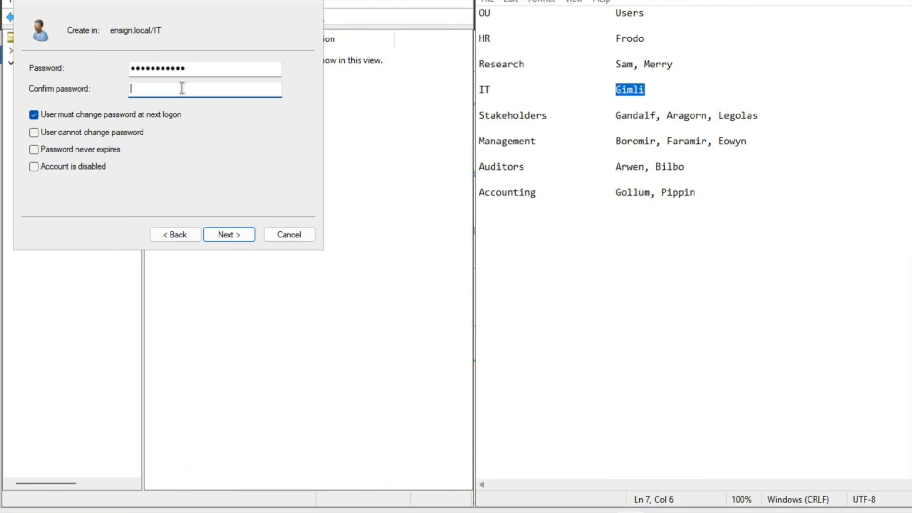
pyautogui.write('•••••••••••')
pyautogui.click(229, 235)
pyautogui.click(229, 234)
# Start a new user in the Stakeholders organizational unit with the first listed Stakeholders name as first name and user logon name.
pyautogui.moveTo(616, 116); pyautogui.dragTo(657, 116)
pyautogui.rightClick(628, 116)
pyautogui.click(665, 165)
pyautogui.click(75, 216)
pyautogui.rightClick(75, 213)
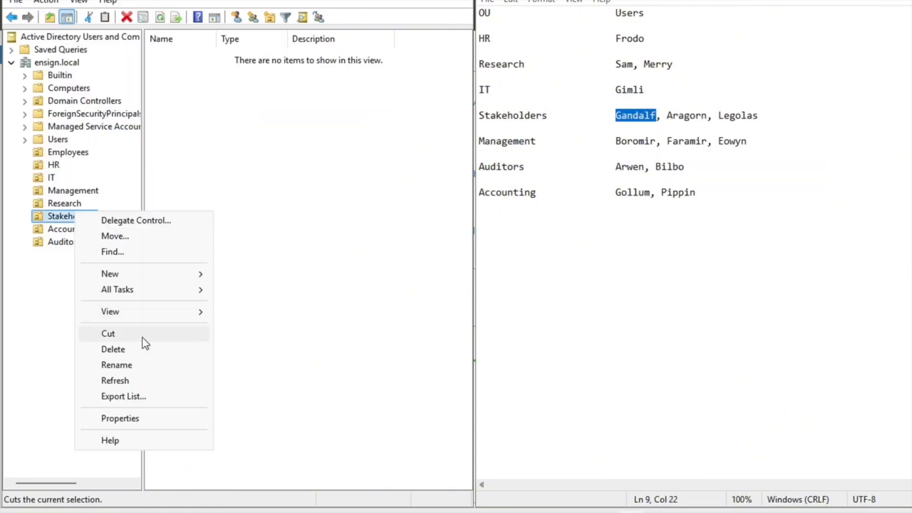
pyautogui.click(247, 416)
pyautogui.rightClick(138, 68)
pyautogui.click(174, 131)
pyautogui.rightClick(100, 150)
pyautogui.click(141, 212)
# Enter and confirm the first Stakeholders user's password, replace the change-at-next-logon requirement with Password never expires, and create the account.
pyautogui.press('Return')
pyautogui.write('•••••••••')
pyautogui.press('Tab')
pyautogui.write('•••••••••••')
pyautogui.click(34, 115)
pyautogui.click(34, 150)
pyautogui.click(229, 235)
pyautogui.click(229, 234)
# Start another user in the Stakeholders organizational unit with the second listed name as first name and user logon name, and continue to the password settings.
pyautogui.moveTo(666, 115); pyautogui.dragTo(708, 116)
pyautogui.rightClick(75, 216)
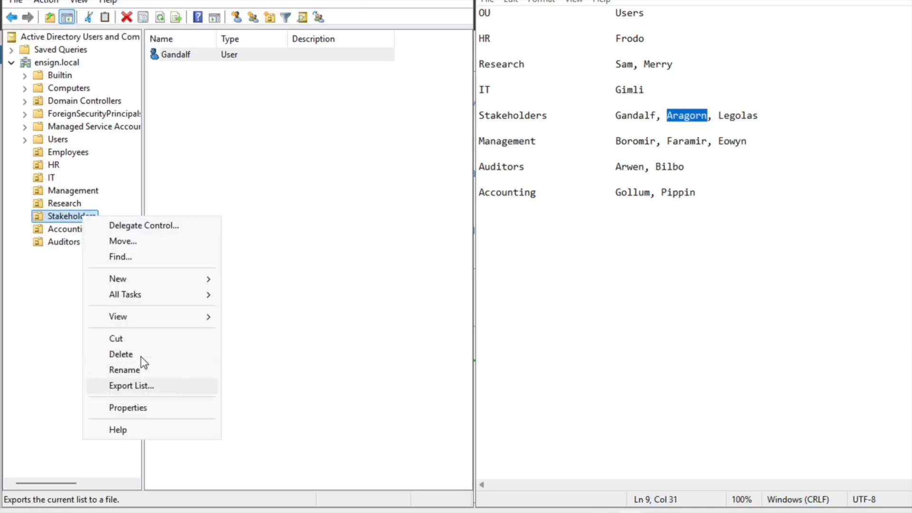
pyautogui.click(247, 416)
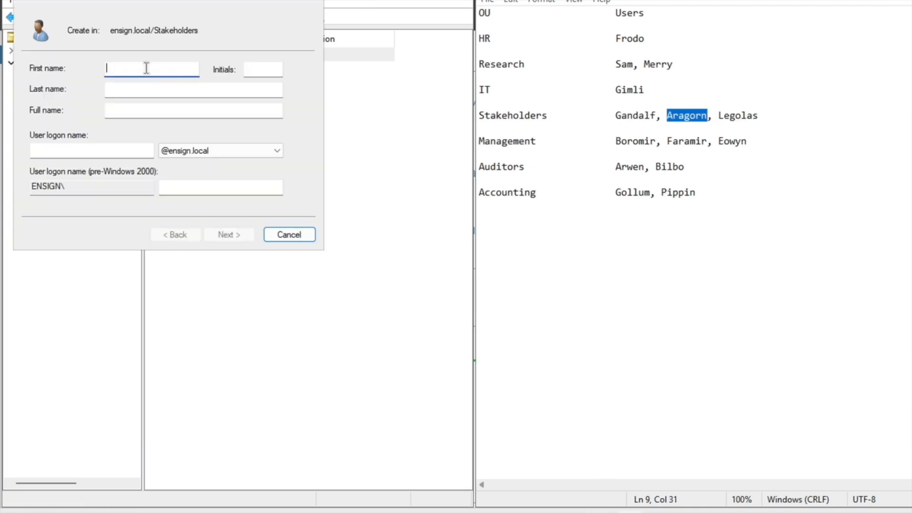
pyautogui.rightClick(137, 68)
pyautogui.click(174, 131)
pyautogui.rightClick(100, 150)
pyautogui.click(141, 213)
pyautogui.press('Return')
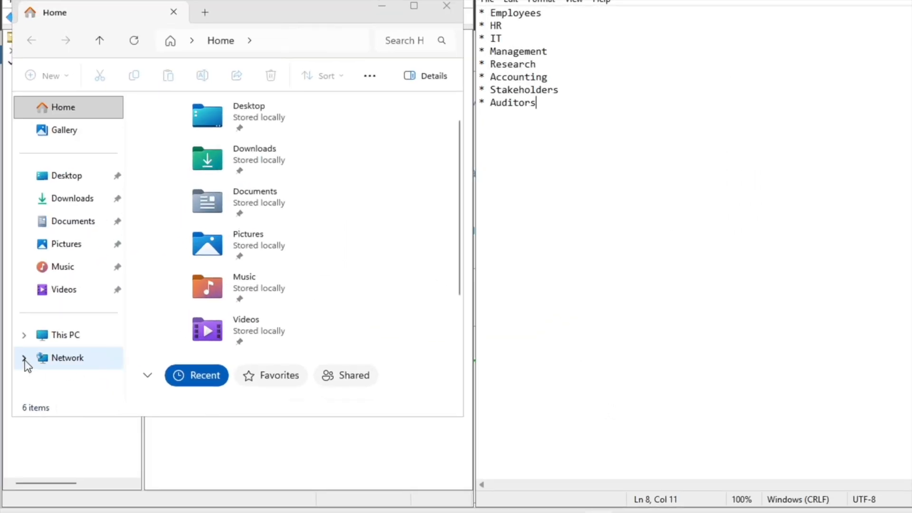
# In File Explorer, create a folder named Middle Earth on the Windows (C:) drive and open it.
pyautogui.click(25, 336)
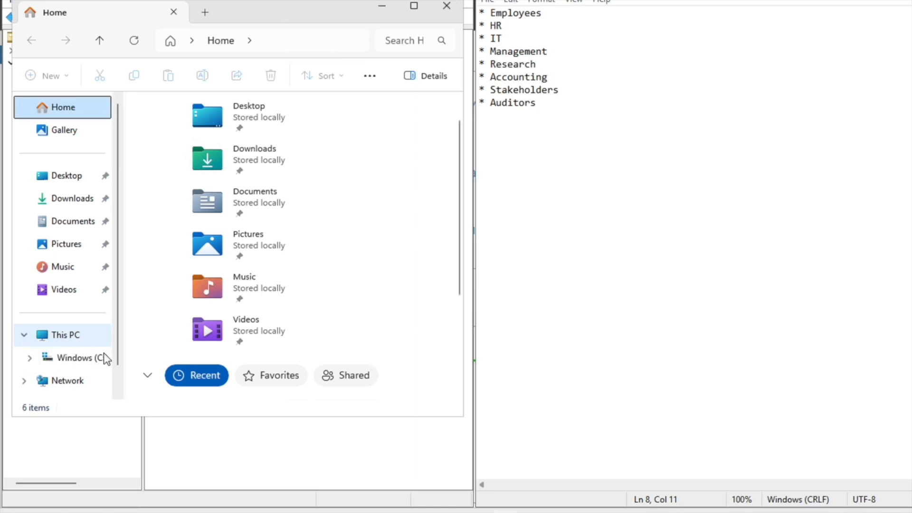
pyautogui.scroll(-1, 60, 363)
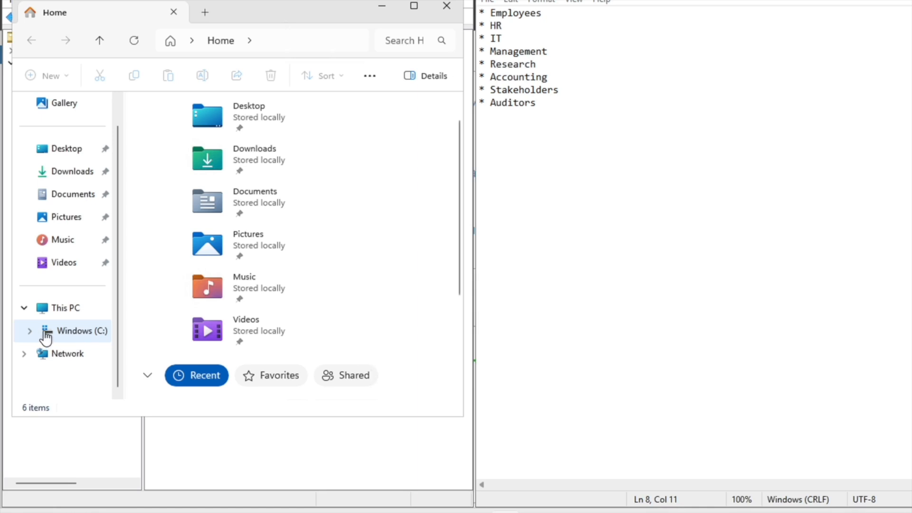
pyautogui.rightClick(65, 332)
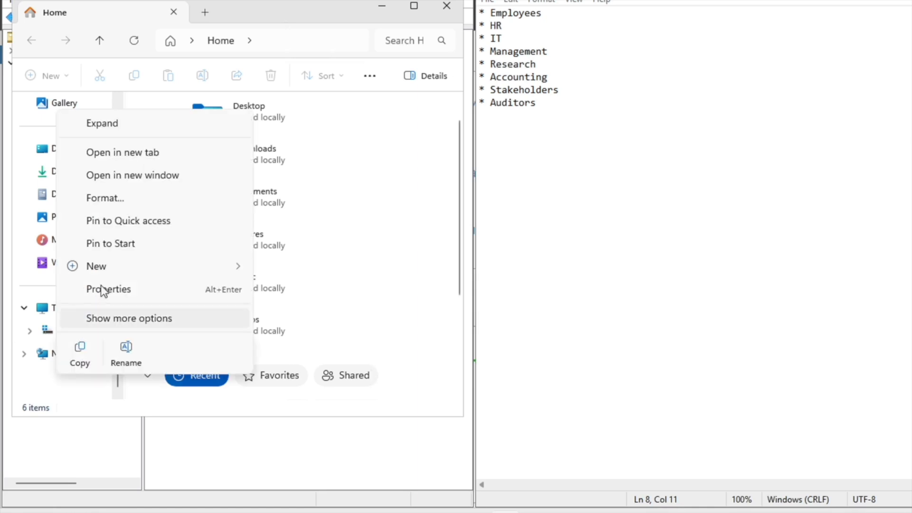
pyautogui.moveTo(113, 267)
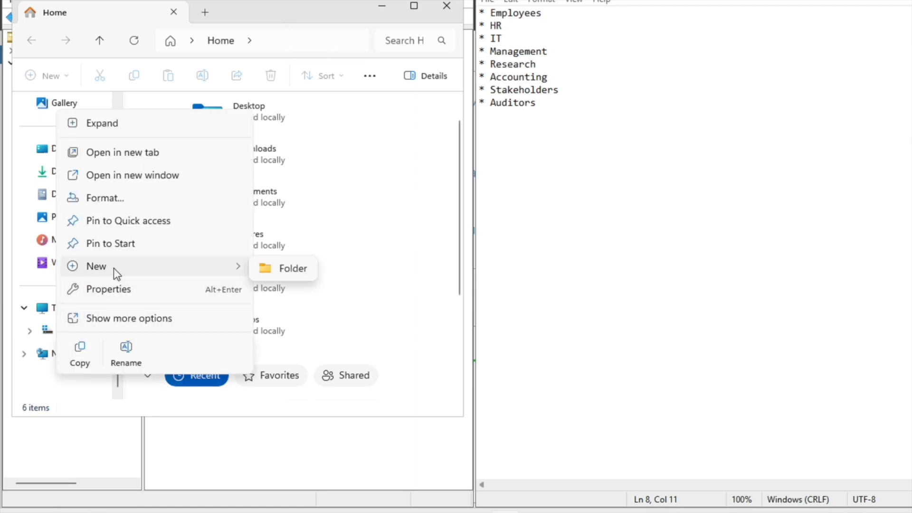
pyautogui.click(294, 269)
pyautogui.write('Middle')
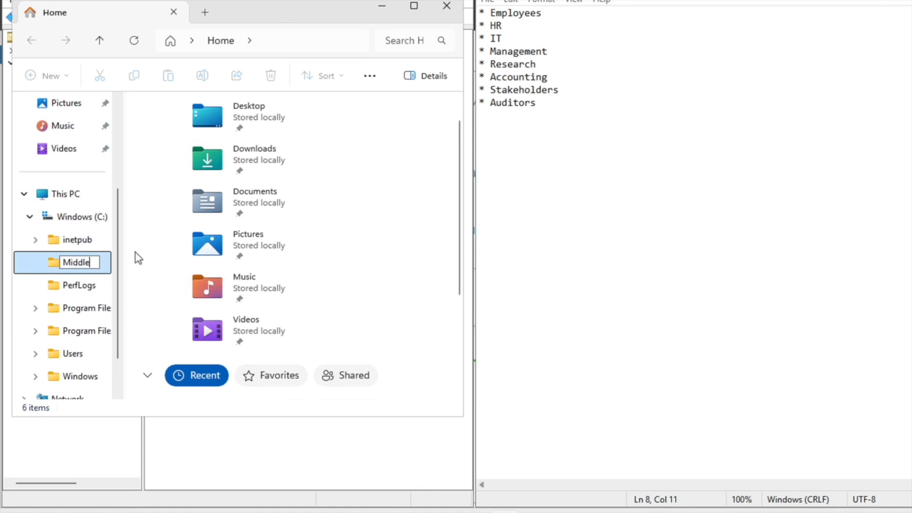
pyautogui.write(' Earth')
pyautogui.press('Return')
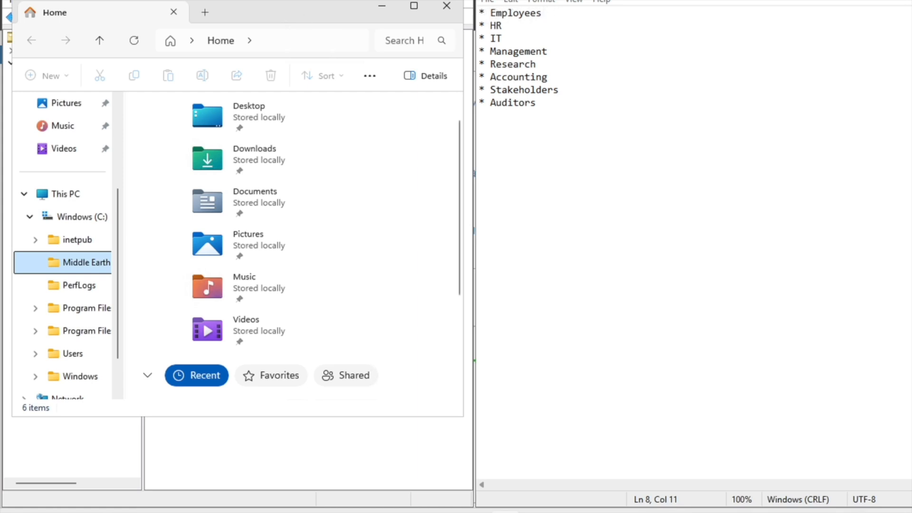
pyautogui.click(85, 263)
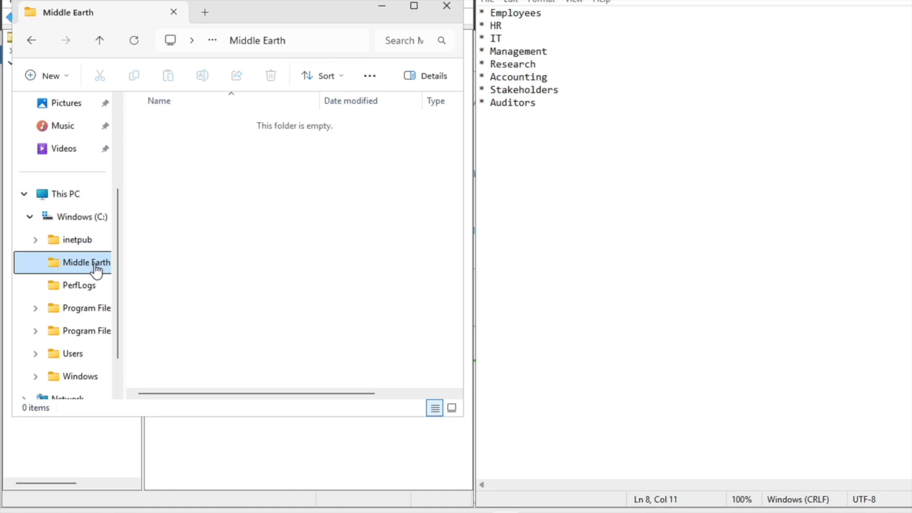
# Create a folder in Middle Earth named Employees, copying the name from the Notepad list.
pyautogui.click(54, 76)
pyautogui.click(61, 109)
pyautogui.doubleClick(509, 14)
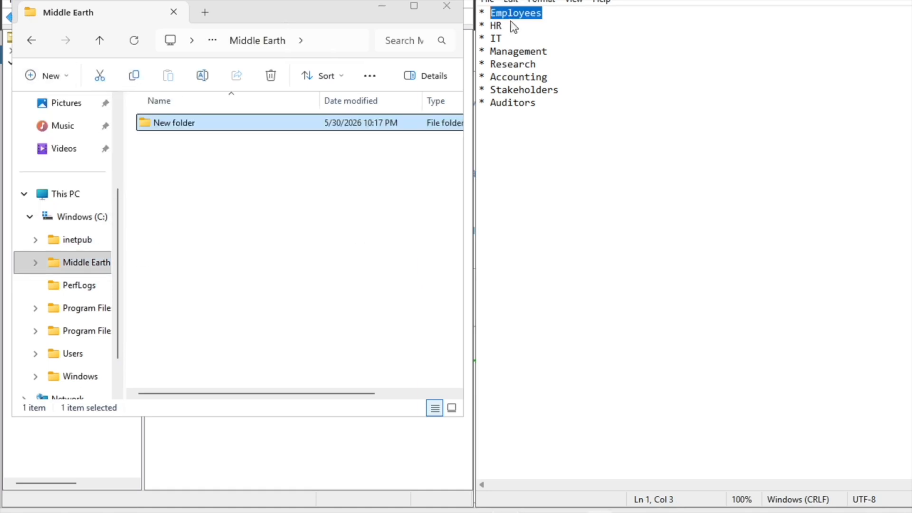
pyautogui.rightClick(509, 15)
pyautogui.click(522, 63)
pyautogui.click(188, 122)
pyautogui.rightClick(188, 120)
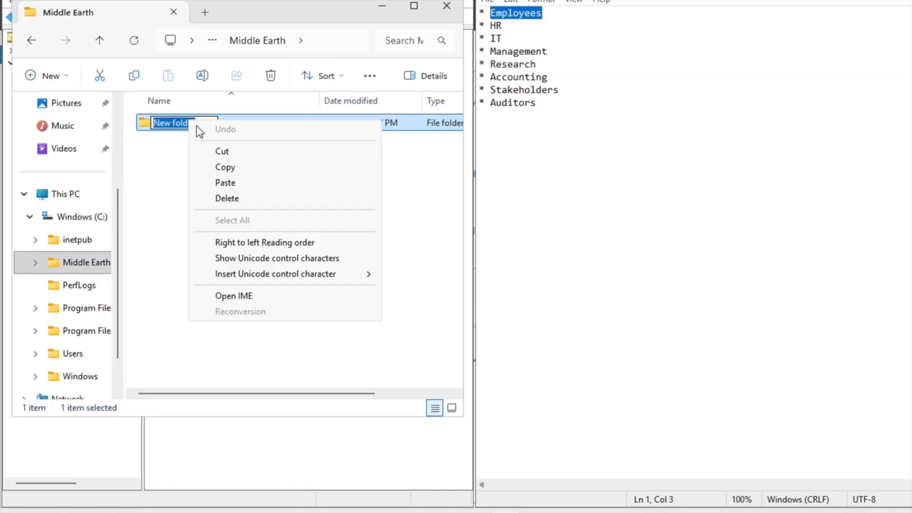
pyautogui.click(223, 183)
pyautogui.click(311, 205)
# Create a second folder in Middle Earth and name it HR, using the name from the Notepad list.
pyautogui.click(57, 76)
pyautogui.click(90, 111)
pyautogui.moveTo(503, 25); pyautogui.dragTo(486, 26)
pyautogui.rightClick(495, 26)
pyautogui.click(525, 73)
pyautogui.click(200, 144)
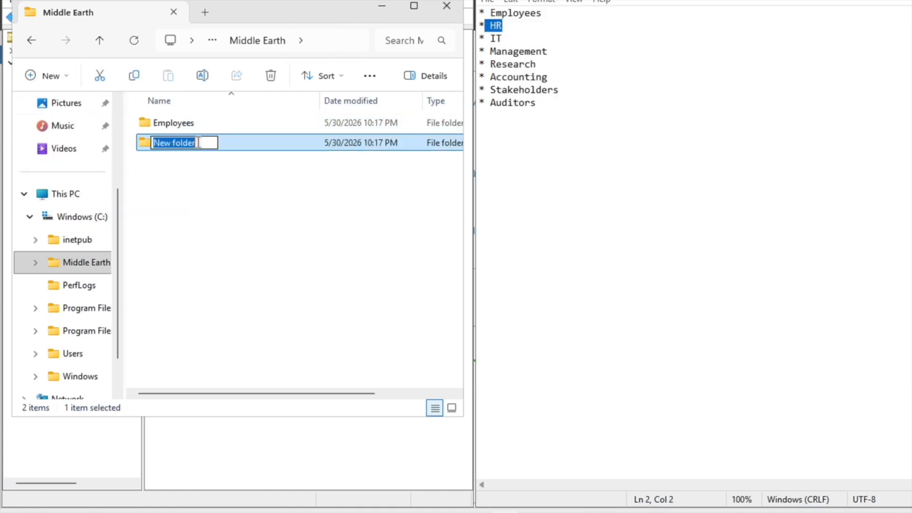
pyautogui.rightClick(169, 141)
pyautogui.click(207, 202)
pyautogui.click(209, 214)
# Create another folder in Middle Earth and name it IT with the entry copied from Notepad.
pyautogui.click(52, 76)
pyautogui.click(91, 110)
pyautogui.rightClick(492, 38)
pyautogui.moveTo(503, 38)
pyautogui.mouseDown()
pyautogui.moveTo(479, 38)
pyautogui.moveTo(491, 38)
pyautogui.mouseUp()
pyautogui.click(528, 89)
pyautogui.doubleClick(167, 165)
pyautogui.click(31, 40)
pyautogui.rightClick(183, 164)
pyautogui.click(256, 181)
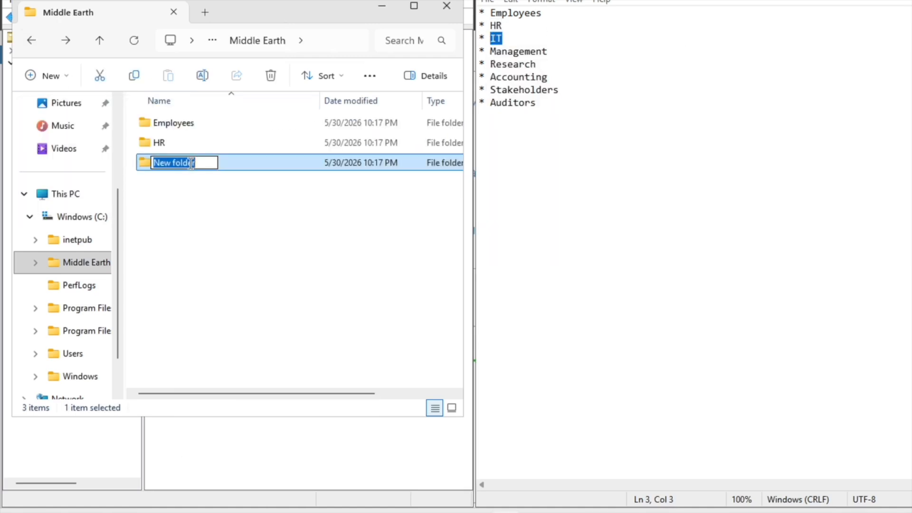
pyautogui.rightClick(190, 165)
pyautogui.click(225, 226)
pyautogui.click(225, 236)
# Add a Management folder to Middle Earth, taking its name from the Notepad list.
pyautogui.click(54, 76)
pyautogui.click(71, 109)
pyautogui.moveTo(548, 51); pyautogui.dragTo(486, 52)
pyautogui.rightClick(188, 181)
pyautogui.click(299, 190)
pyautogui.rightClick(196, 183)
pyautogui.click(241, 247)
# Copy Research from the Notepad list and create a Middle Earth subfolder with that name.
pyautogui.click(54, 76)
pyautogui.moveTo(538, 64); pyautogui.dragTo(491, 64)
pyautogui.rightClick(496, 67)
pyautogui.click(526, 112)
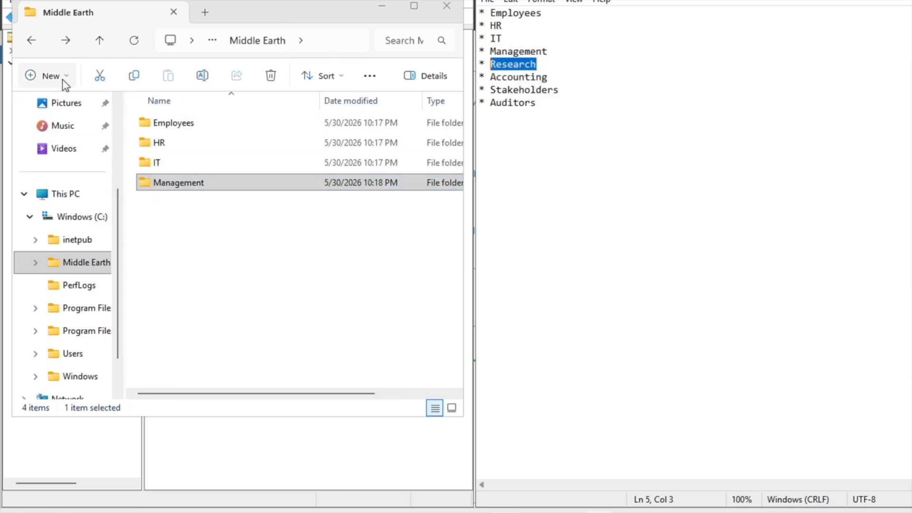
pyautogui.click(65, 83)
pyautogui.click(62, 109)
pyautogui.hotkey('ctrl', 'v')
pyautogui.click(314, 217)
# Create an Accounting folder in Middle Earth with the name copied from Notepad.
pyautogui.moveTo(548, 77); pyautogui.dragTo(491, 77)
pyautogui.click(53, 76)
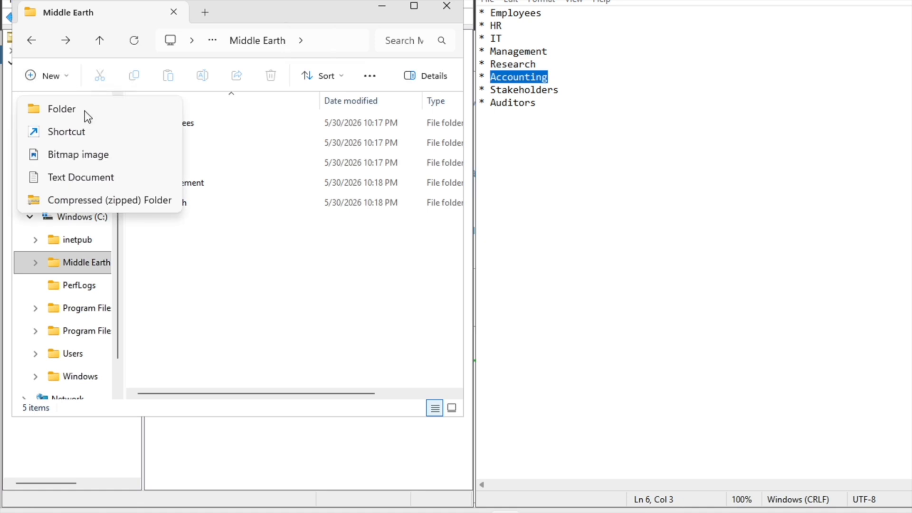
pyautogui.click(87, 117)
pyautogui.hotkey('ctrl', 'v')
# Copy Stakeholders from the Notepad list and create a folder with that name in Middle Earth.
pyautogui.rightClick(507, 86)
pyautogui.moveTo(560, 91); pyautogui.dragTo(490, 102)
pyautogui.click(542, 131)
pyautogui.click(53, 76)
pyautogui.click(78, 111)
pyautogui.hotkey('ctrl', 'v')
# Create the last listed folder, Auditors, in Middle Earth with its name copied from Notepad.
pyautogui.rightClick(513, 101)
pyautogui.click(548, 146)
pyautogui.click(53, 76)
pyautogui.click(61, 108)
pyautogui.rightClick(192, 262)
pyautogui.click(230, 320)
pyautogui.click(349, 303)
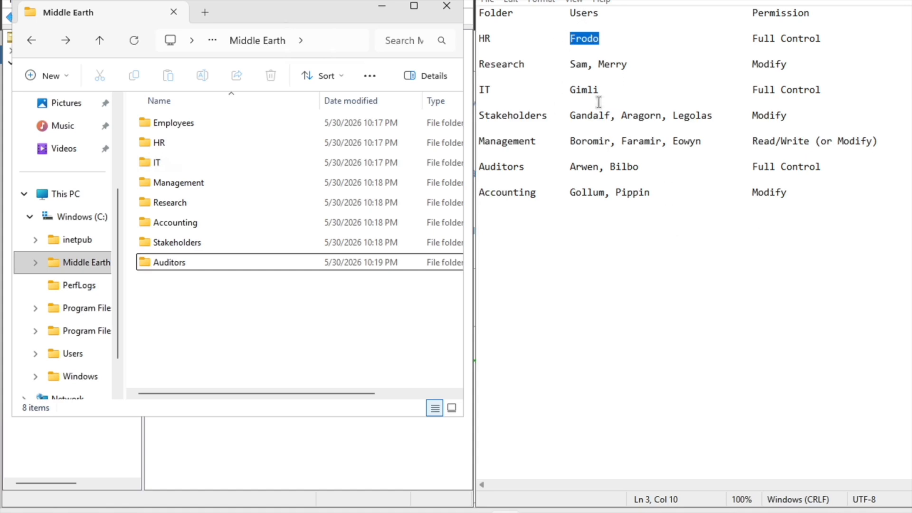
# Open the Middle Earth folder's security permissions for editing and start adding a user.
pyautogui.click(607, 276)
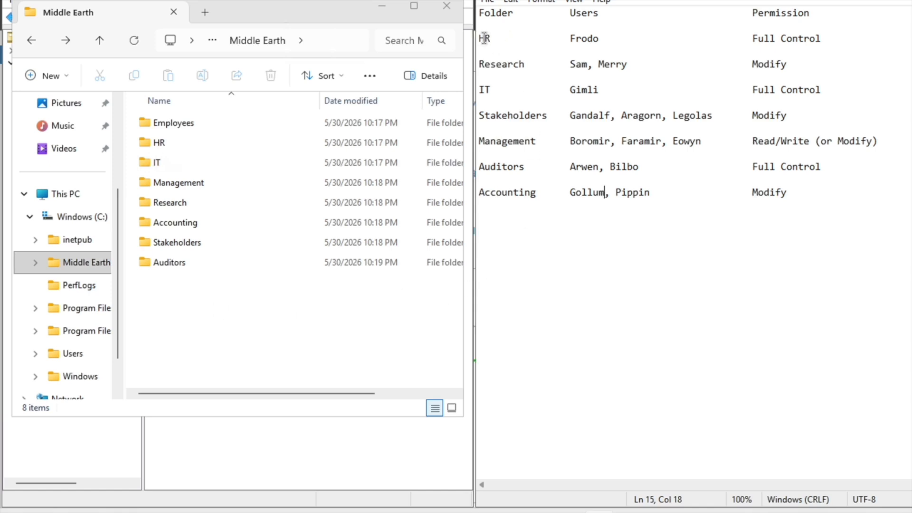
pyautogui.rightClick(177, 145)
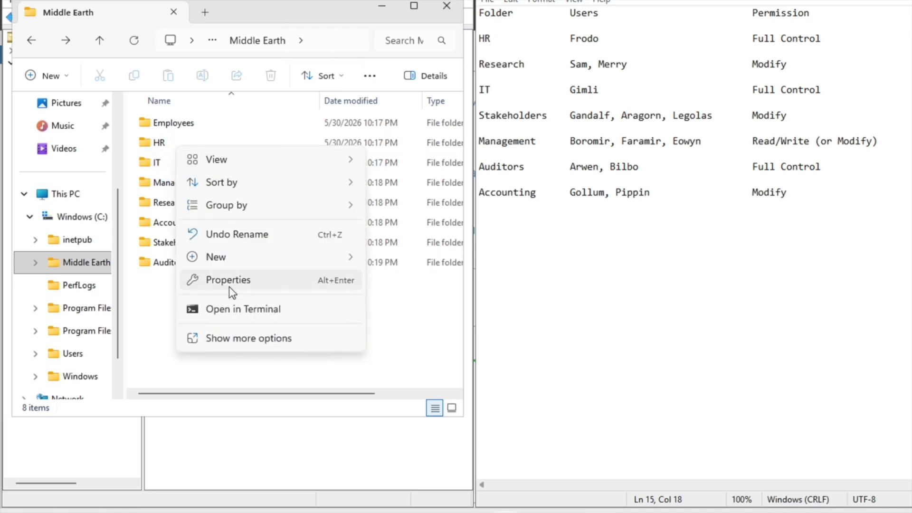
pyautogui.click(229, 286)
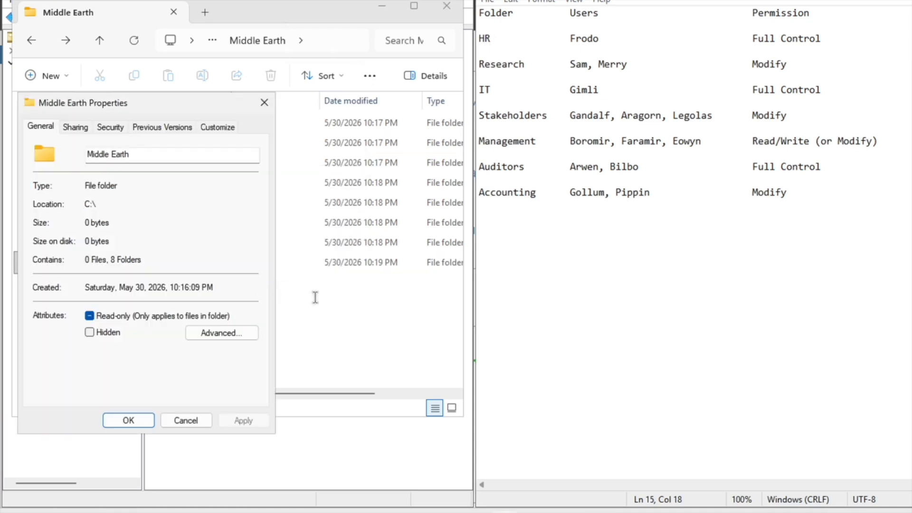
pyautogui.click(109, 128)
pyautogui.click(241, 248)
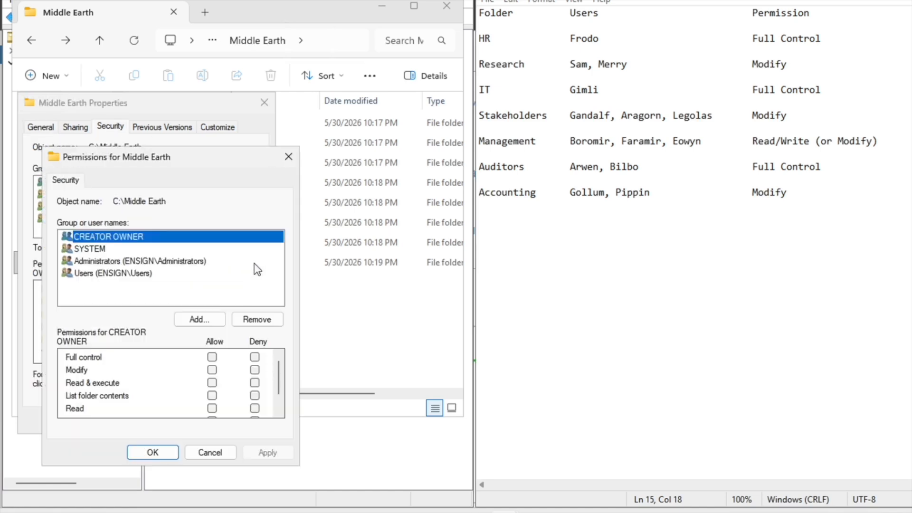
pyautogui.click(197, 321)
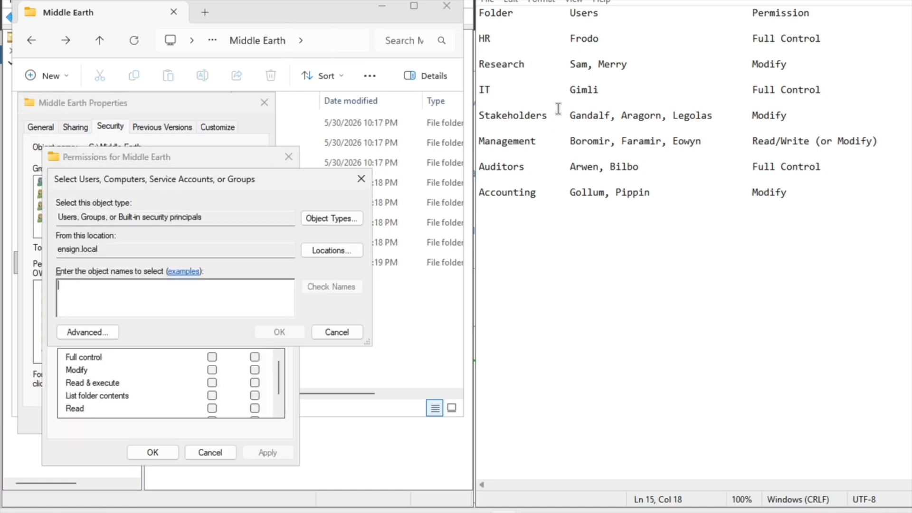
# Copy the user listed for HR in Notepad and add that user to the Middle Earth folder's permissions.
pyautogui.doubleClick(589, 39)
pyautogui.rightClick(596, 38)
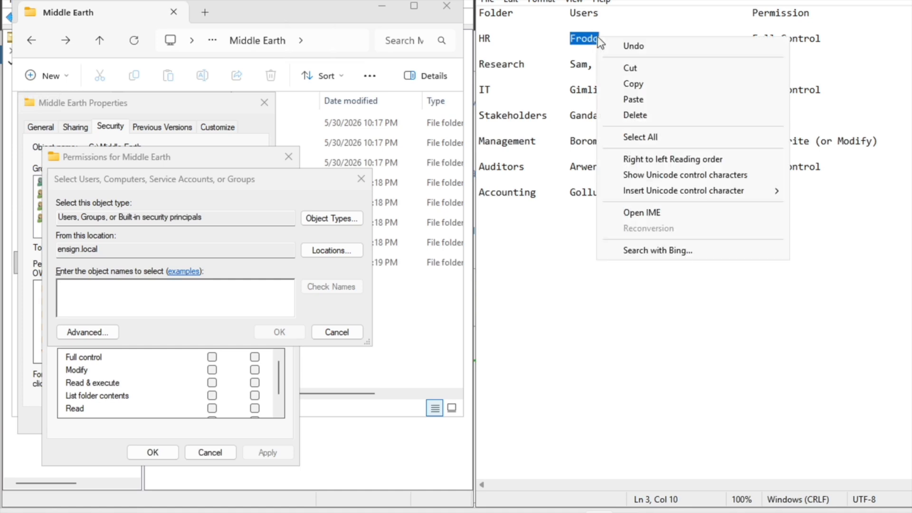
pyautogui.click(646, 82)
pyautogui.click(160, 299)
pyautogui.rightClick(160, 296)
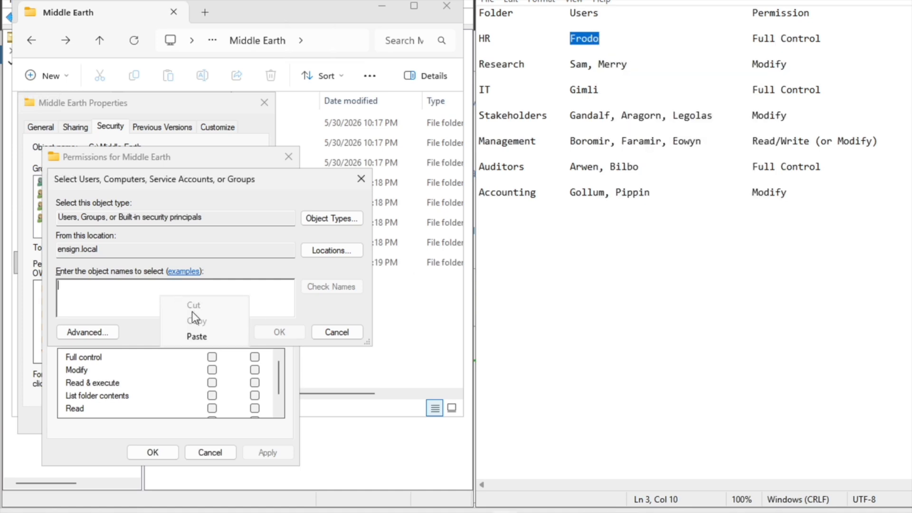
pyautogui.click(204, 336)
pyautogui.click(279, 332)
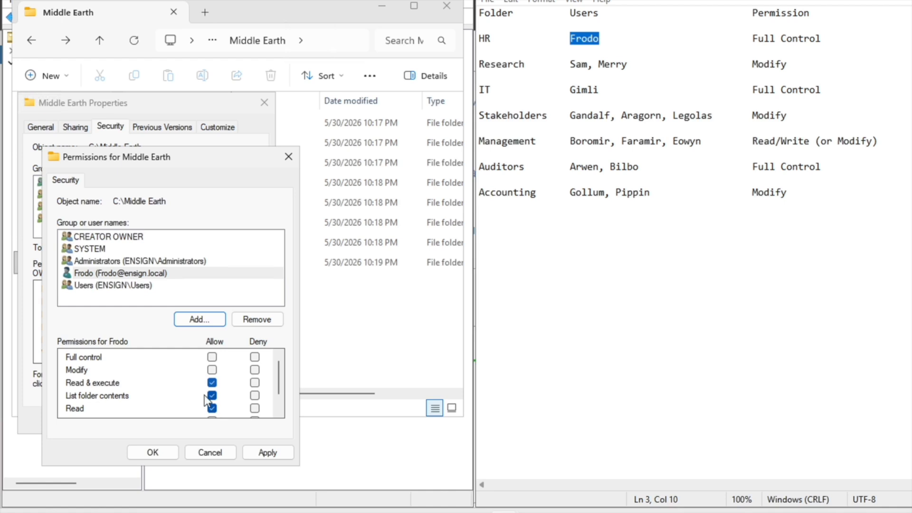
# Allow the added HR user Full control on Middle Earth, apply the permissions and close the folder's properties.
pyautogui.click(212, 357)
pyautogui.click(271, 455)
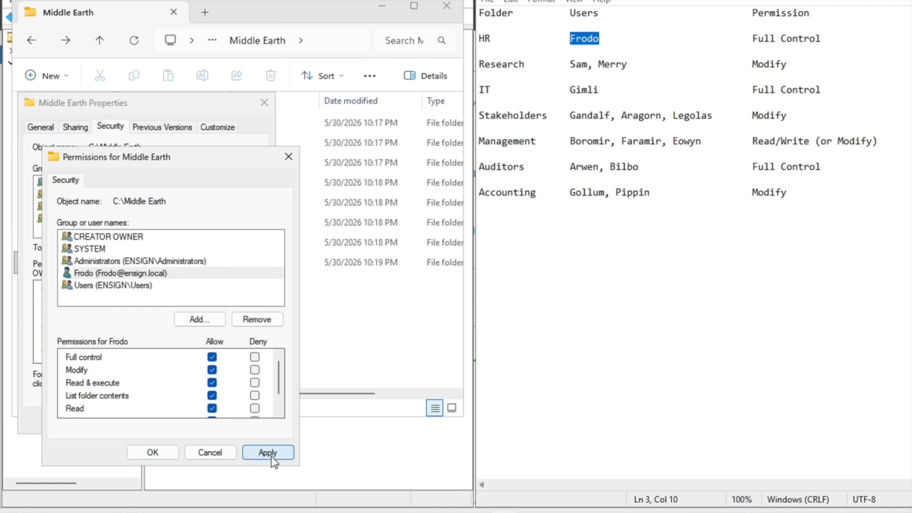
pyautogui.click(158, 454)
pyautogui.click(131, 420)
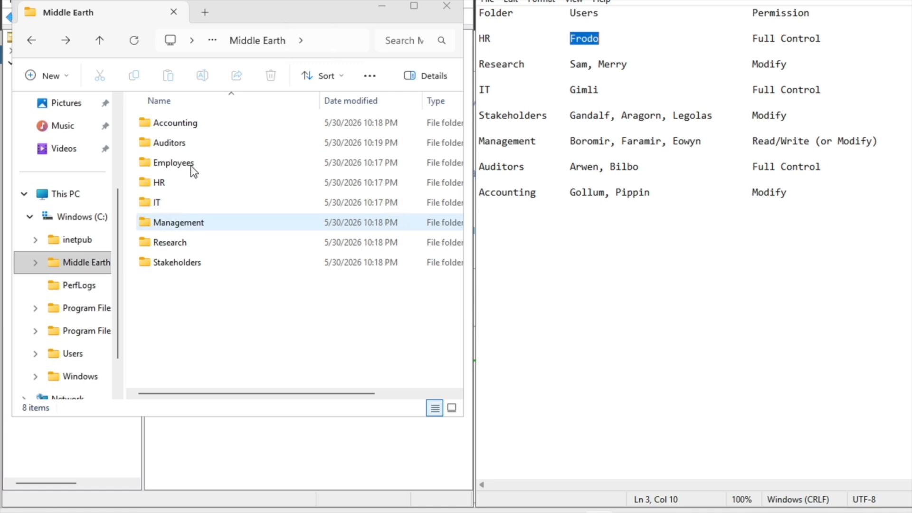
# Open the Research folder's security permissions for editing and start adding a user.
pyautogui.click(189, 244)
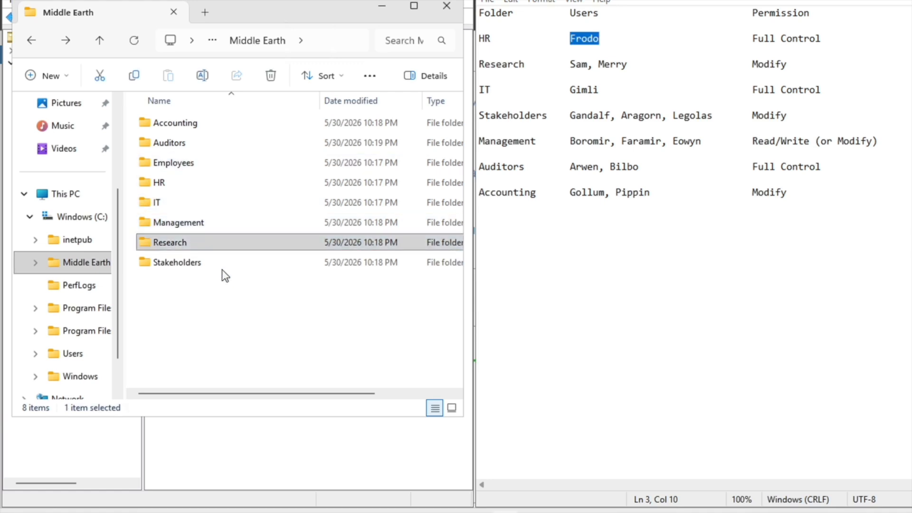
pyautogui.rightClick(186, 243)
pyautogui.click(246, 386)
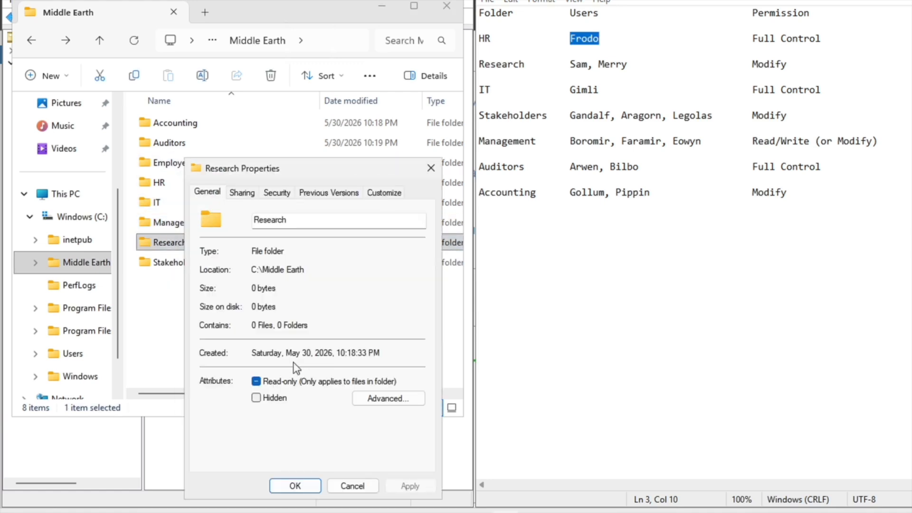
pyautogui.click(283, 192)
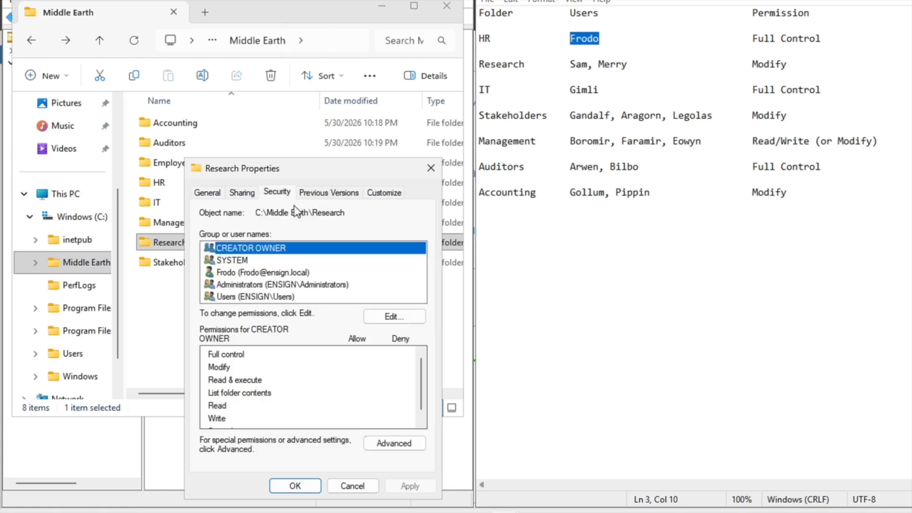
pyautogui.click(385, 316)
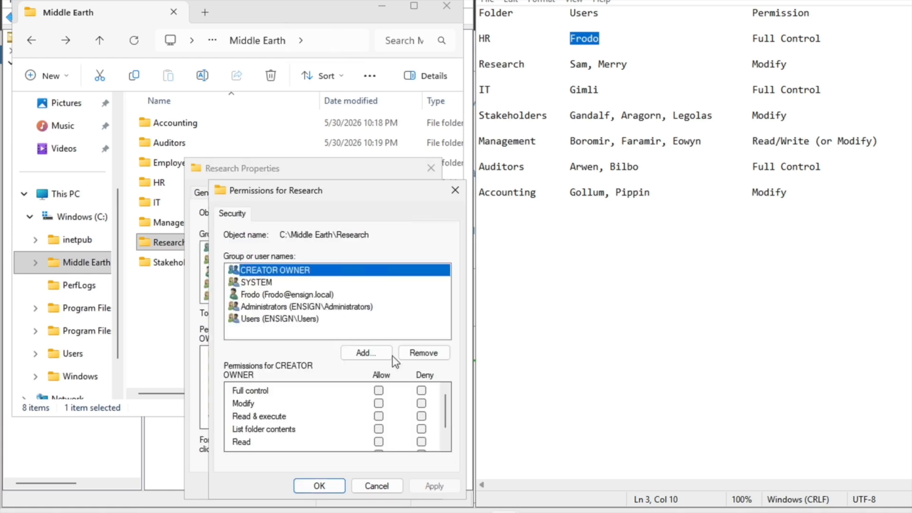
pyautogui.click(361, 351)
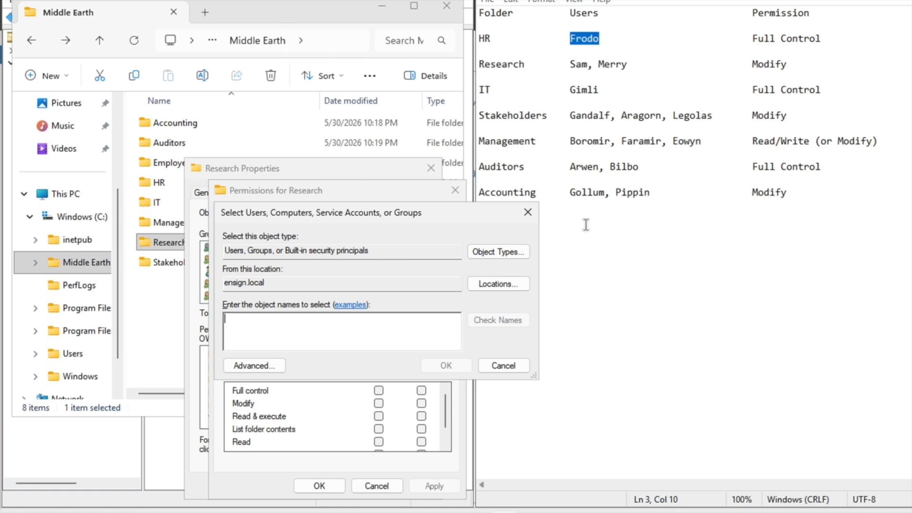
# Add the first user listed for Research in Notepad to the folder's permissions and allow Modify.
pyautogui.doubleClick(578, 64)
pyautogui.hotkey('ctrl', 'c')
pyautogui.rightClick(280, 331)
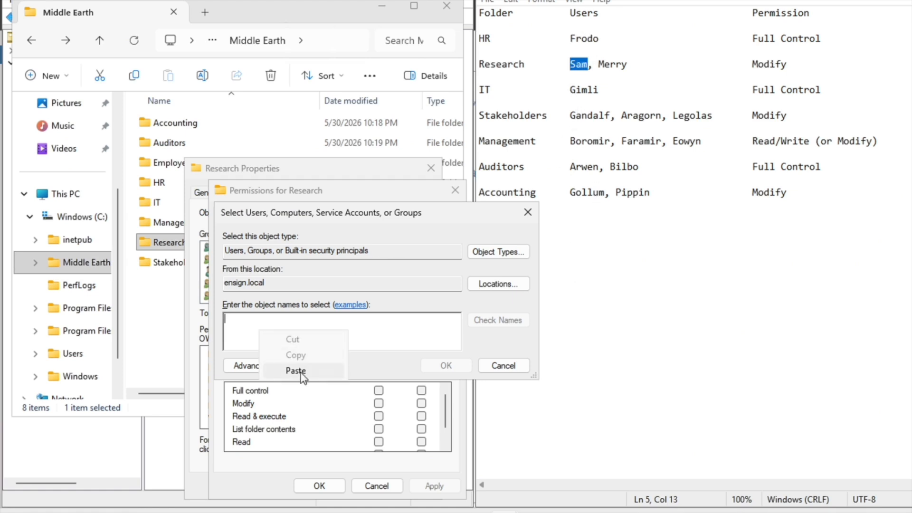
pyautogui.click(298, 372)
pyautogui.click(440, 366)
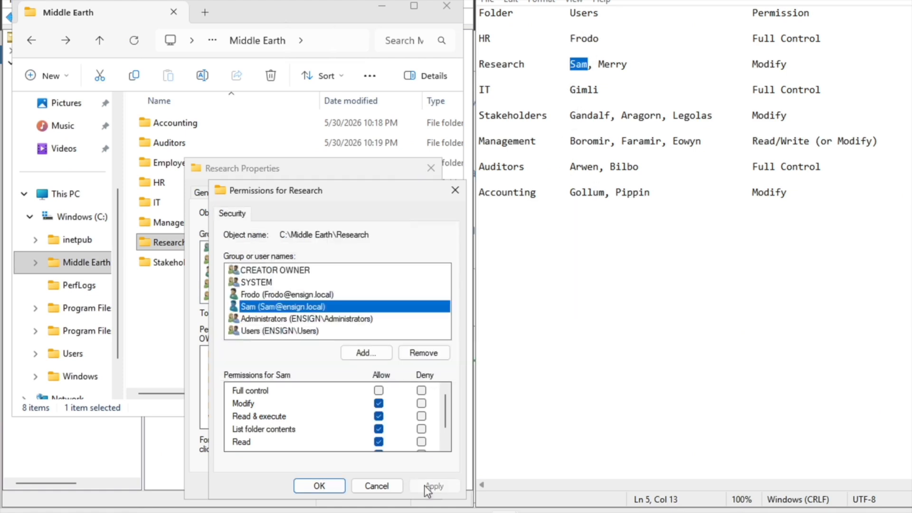
pyautogui.click(318, 485)
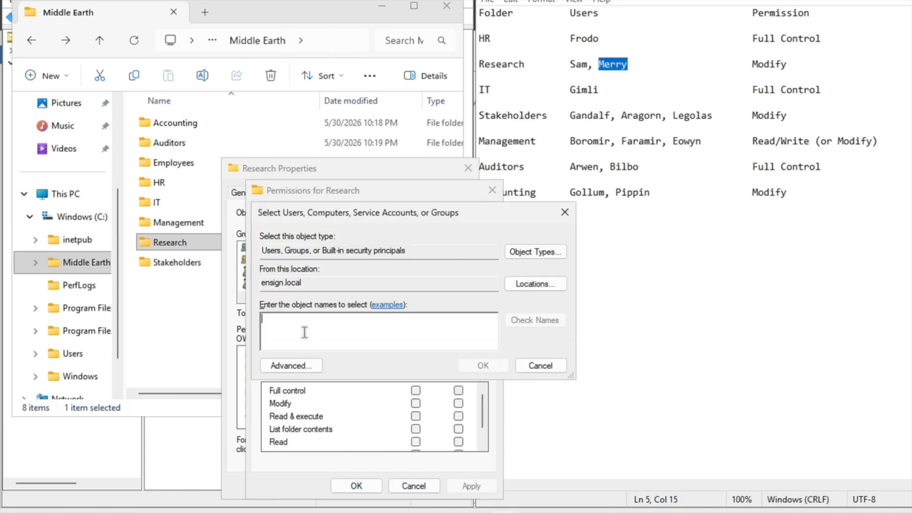
# Add the second listed Research user to the Research folder, allow Modify, apply and close the properties.
pyautogui.rightClick(304, 331)
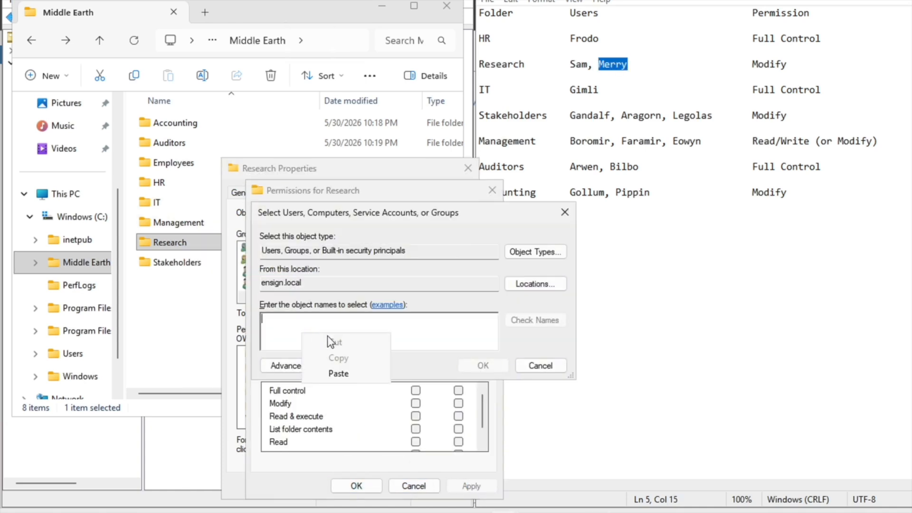
pyautogui.click(337, 373)
pyautogui.click(484, 367)
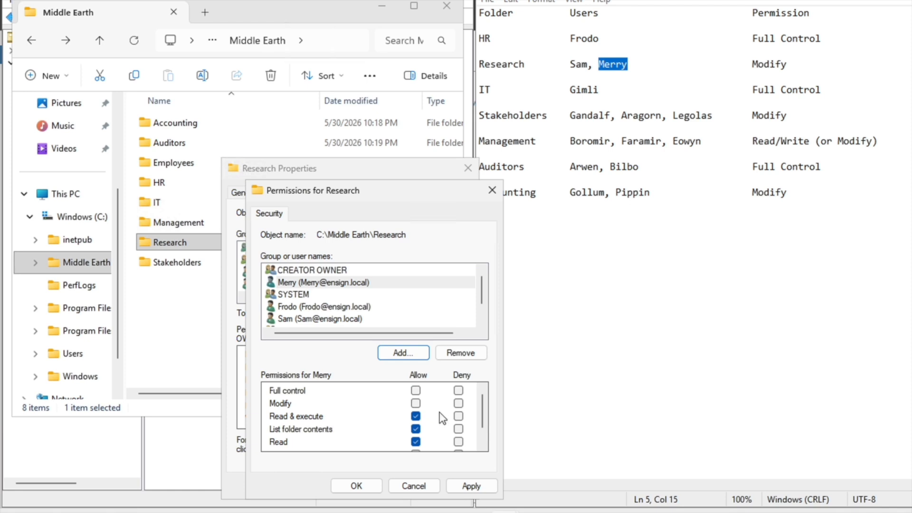
pyautogui.click(415, 403)
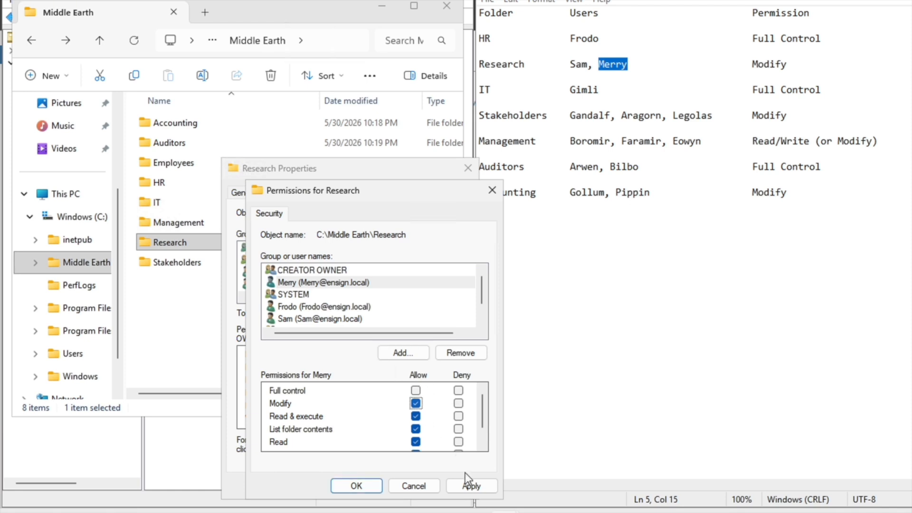
pyautogui.click(470, 485)
pyautogui.click(357, 485)
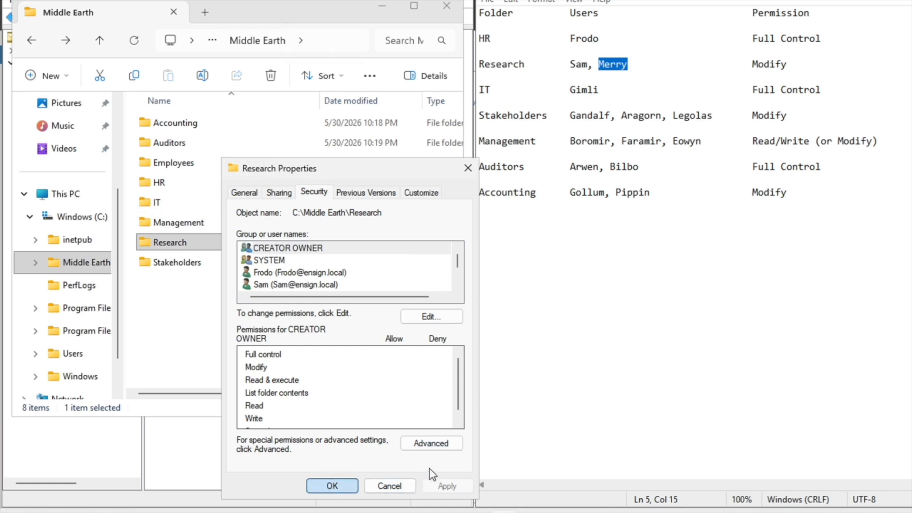
pyautogui.click(332, 485)
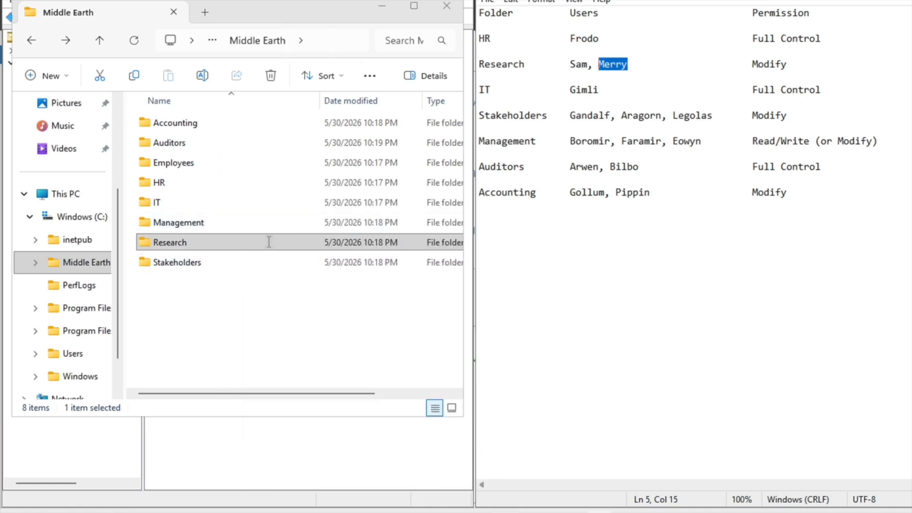
# Open the IT folder's security permissions for editing and start adding a user.
pyautogui.click(208, 206)
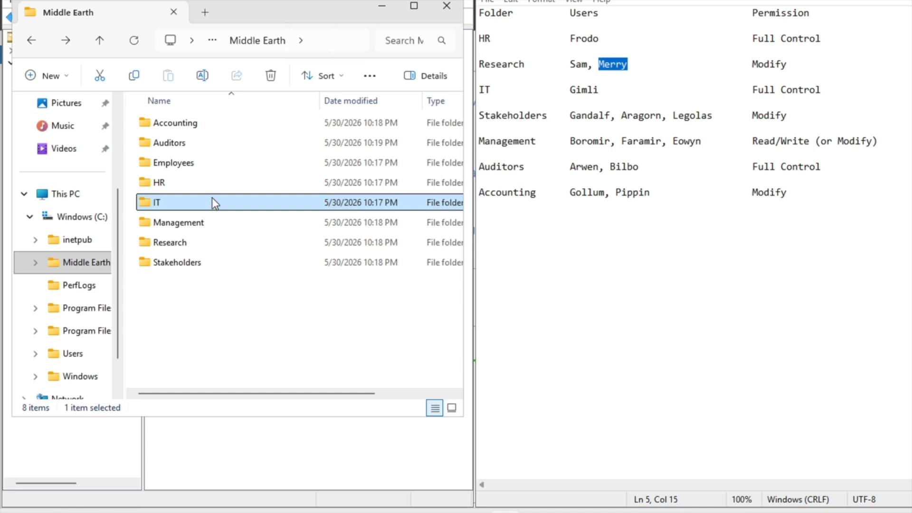
pyautogui.rightClick(213, 199)
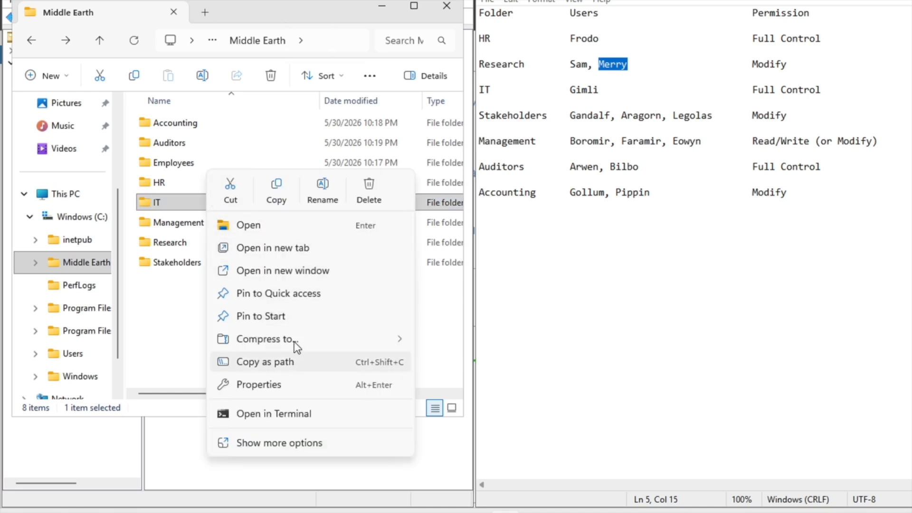
pyautogui.click(300, 387)
pyautogui.click(304, 195)
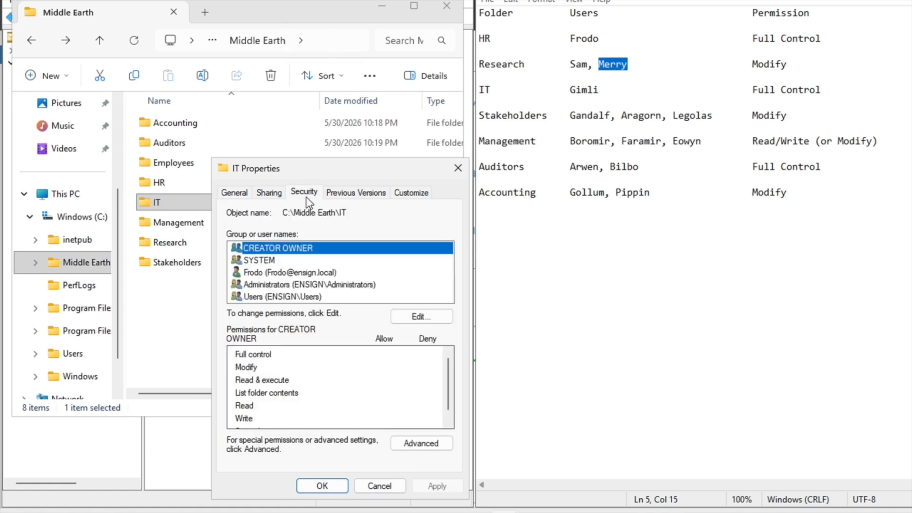
pyautogui.click(434, 311)
pyautogui.click(389, 354)
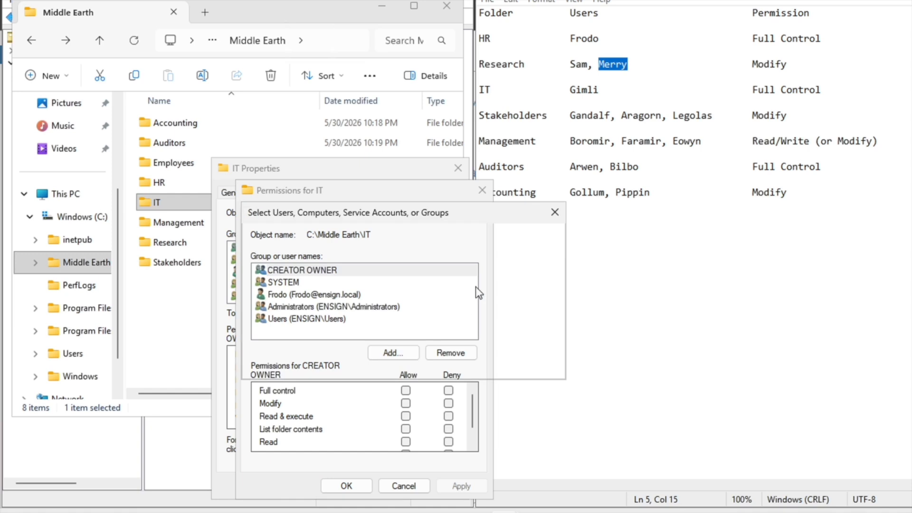
# Copy the user listed for IT in Notepad and add that user to the IT folder's permissions.
pyautogui.moveTo(599, 90); pyautogui.dragTo(569, 90)
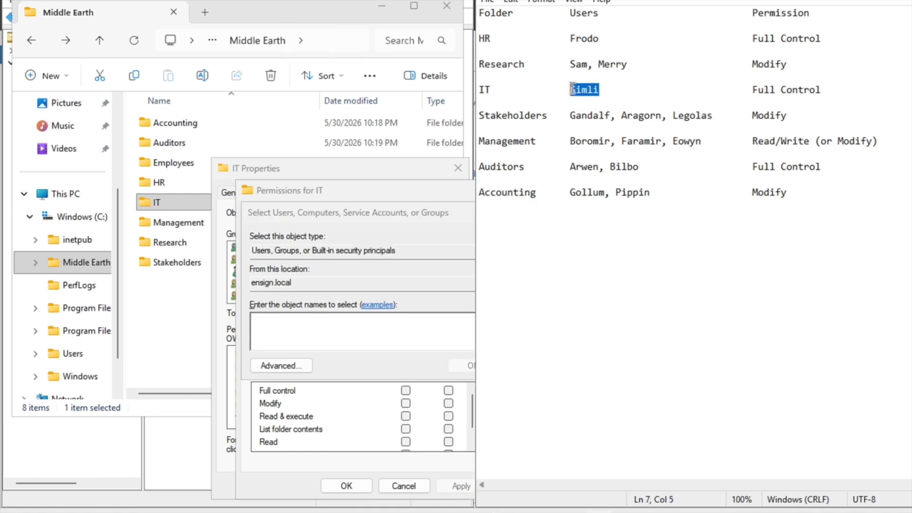
pyautogui.rightClick(590, 91)
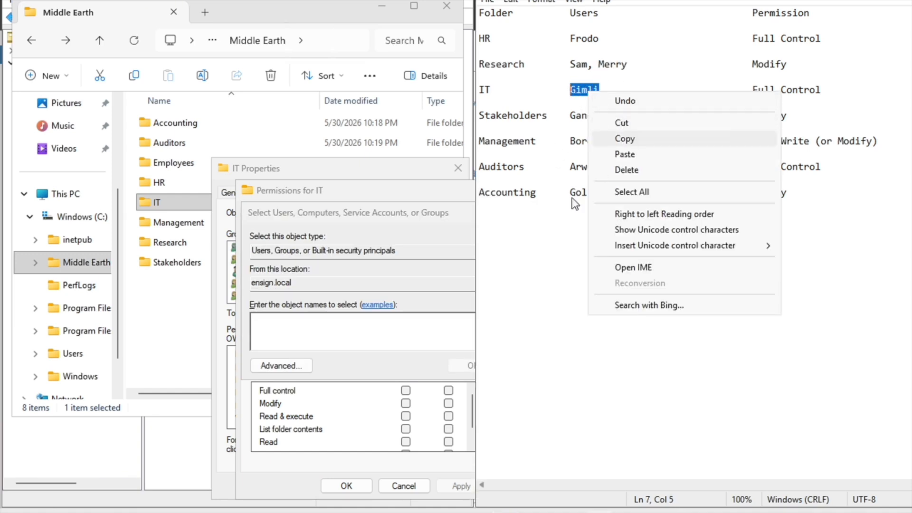
pyautogui.click(626, 138)
pyautogui.click(293, 326)
pyautogui.rightClick(326, 337)
pyautogui.click(329, 369)
pyautogui.press('Return')
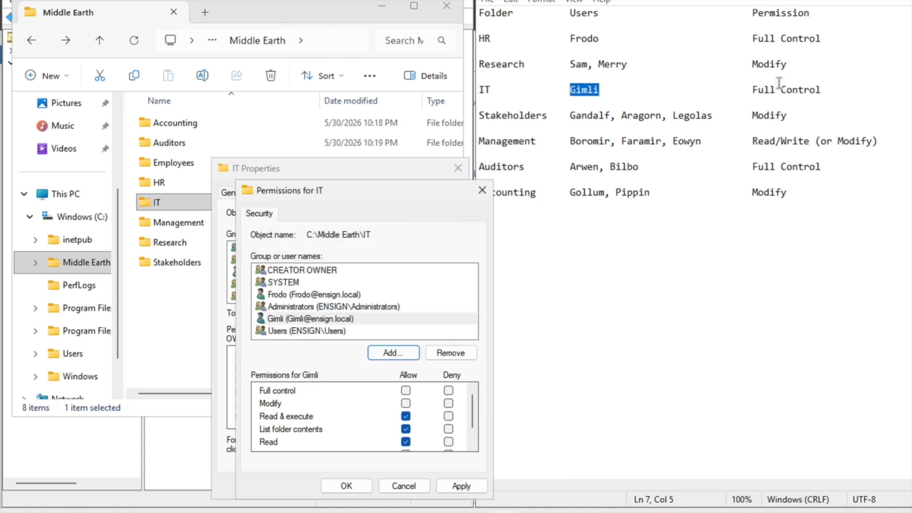
# Allow the added IT user Full control, apply the permissions and close the IT folder's properties.
pyautogui.click(405, 390)
pyautogui.click(456, 484)
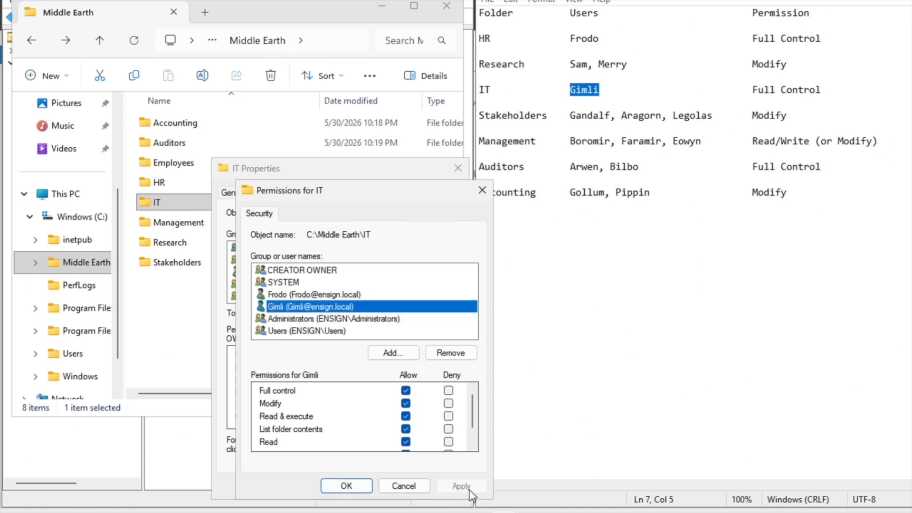
pyautogui.click(346, 486)
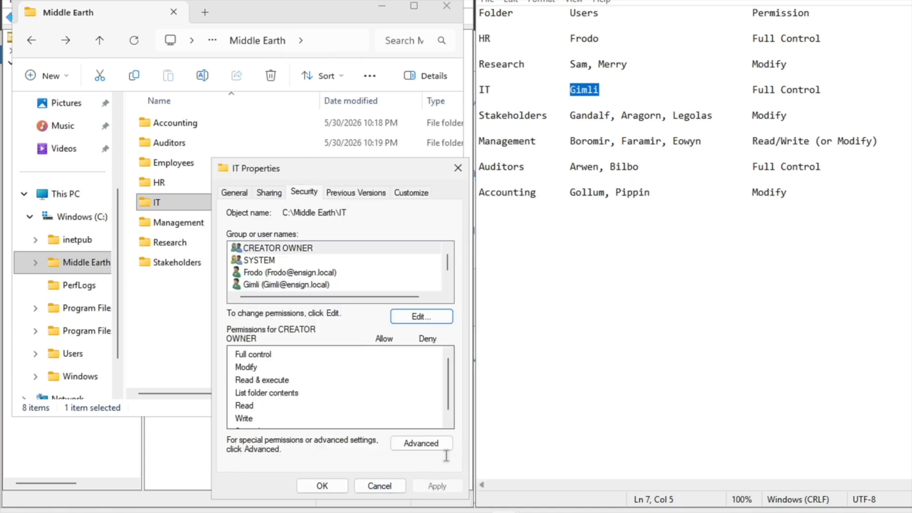
pyautogui.click(335, 485)
# Open the Stakeholders folder's security permissions for editing and start adding a user.
pyautogui.rightClick(184, 263)
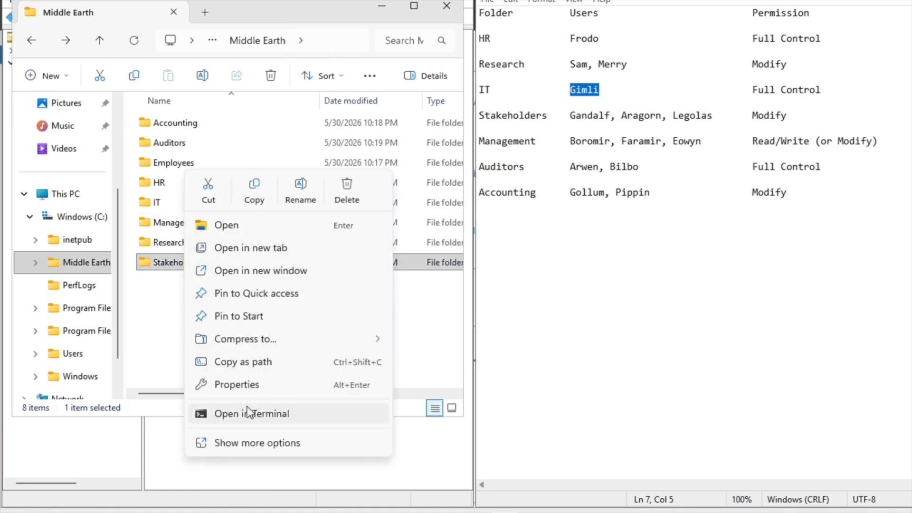
pyautogui.click(238, 383)
pyautogui.click(282, 192)
pyautogui.click(402, 318)
pyautogui.click(363, 352)
# Add the first user listed for Stakeholders in Notepad to the folder's permissions, allow Modify and apply.
pyautogui.moveTo(610, 116); pyautogui.dragTo(565, 116)
pyautogui.rightClick(566, 117)
pyautogui.rightClick(285, 331)
pyautogui.click(320, 371)
pyautogui.click(451, 366)
pyautogui.click(384, 404)
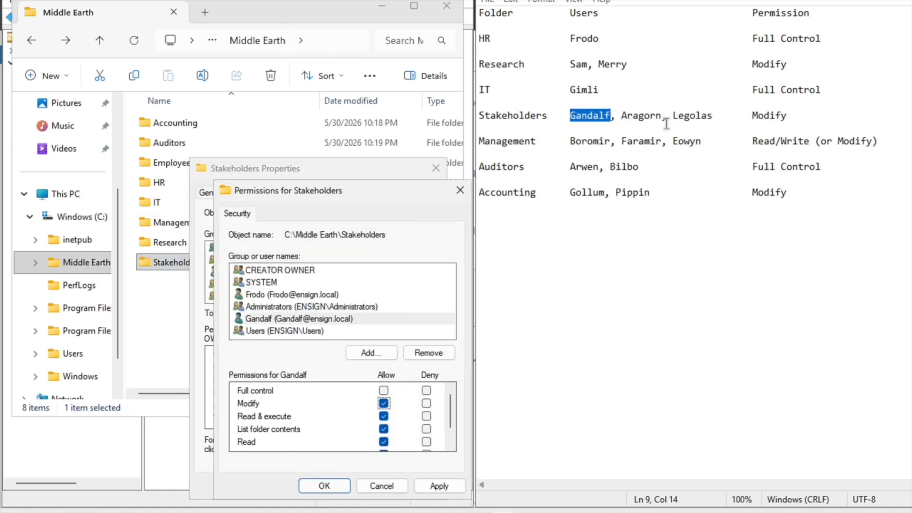
pyautogui.click(440, 485)
pyautogui.click(325, 485)
# Reopen the Stakeholders folder's permissions, add the second listed Stakeholders user and allow Modify.
pyautogui.rightClick(270, 262)
pyautogui.click(487, 318)
pyautogui.moveTo(662, 116); pyautogui.dragTo(617, 120)
pyautogui.click(457, 352)
pyautogui.rightClick(381, 331)
pyautogui.click(412, 373)
pyautogui.click(537, 366)
pyautogui.click(470, 403)
# Reopen the Stakeholders folder's security permissions for editing and start adding another user.
pyautogui.rightClick(259, 262)
pyautogui.click(349, 192)
pyautogui.click(466, 317)
pyautogui.click(437, 353)
# Add the third user listed for Stakeholders in Notepad to the folder's permissions and allow Modify.
pyautogui.moveTo(712, 116); pyautogui.dragTo(673, 116)
pyautogui.rightClick(317, 323)
pyautogui.click(350, 365)
pyautogui.click(525, 366)
pyautogui.click(450, 403)
# Open the Management folder's security permissions for editing and start adding a user.
pyautogui.rightClick(212, 223)
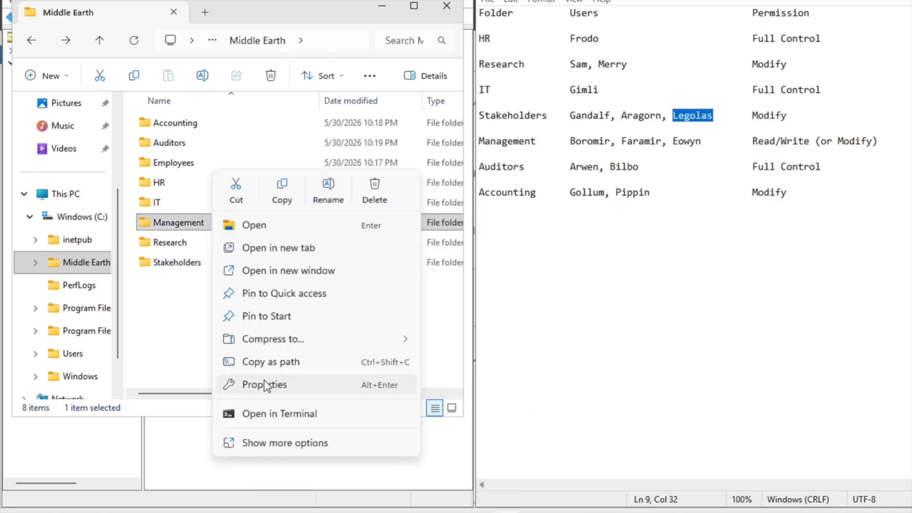
pyautogui.click(264, 384)
pyautogui.click(405, 353)
# Add the first user listed for Management in Notepad to the folder's permissions, allow Modify and close the properties.
pyautogui.moveTo(610, 141); pyautogui.dragTo(570, 142)
pyautogui.rightClick(573, 142)
pyautogui.click(610, 190)
pyautogui.rightClick(285, 333)
pyautogui.click(316, 374)
pyautogui.click(479, 366)
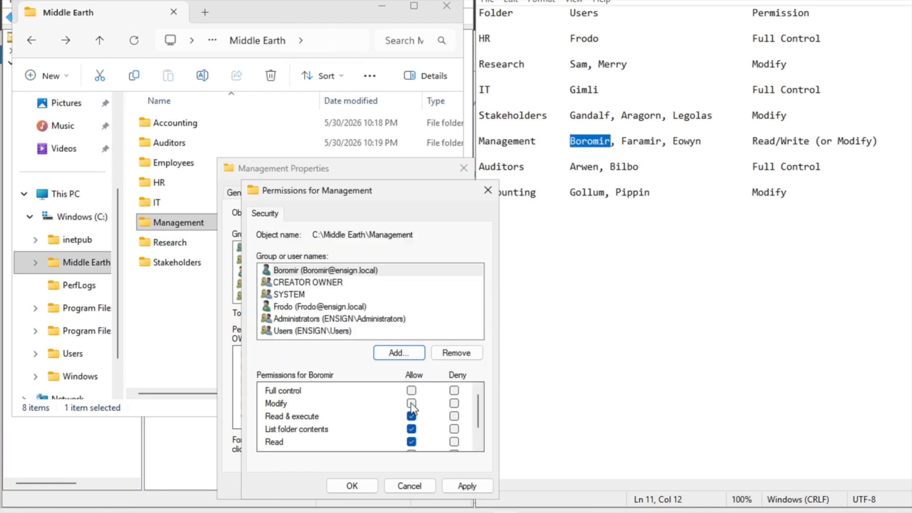
pyautogui.click(412, 403)
pyautogui.click(352, 486)
pyautogui.click(328, 486)
# Reopen the Management folder's security permissions for editing and start adding the second user.
pyautogui.rightClick(273, 223)
pyautogui.click(374, 192)
pyautogui.click(490, 316)
pyautogui.click(464, 353)
# Add the second listed Management user to the folder's permissions, allow Modify and close the properties.
pyautogui.moveTo(662, 142); pyautogui.dragTo(622, 142)
pyautogui.hotkey('ctrl', 'c')
pyautogui.rightClick(387, 328)
pyautogui.click(420, 370)
pyautogui.click(544, 367)
pyautogui.click(476, 403)
pyautogui.click(417, 485)
pyautogui.click(392, 486)
# Reopen the Management folder's security permissions for editing and start adding the third user.
pyautogui.rightClick(312, 223)
pyautogui.click(409, 192)
pyautogui.click(525, 316)
pyautogui.click(498, 352)
# Add the third listed Management user to the folder's permissions and close the properties.
pyautogui.moveTo(701, 142); pyautogui.dragTo(673, 142)
pyautogui.rightClick(385, 331)
pyautogui.click(430, 374)
pyautogui.click(453, 484)
pyautogui.click(430, 486)
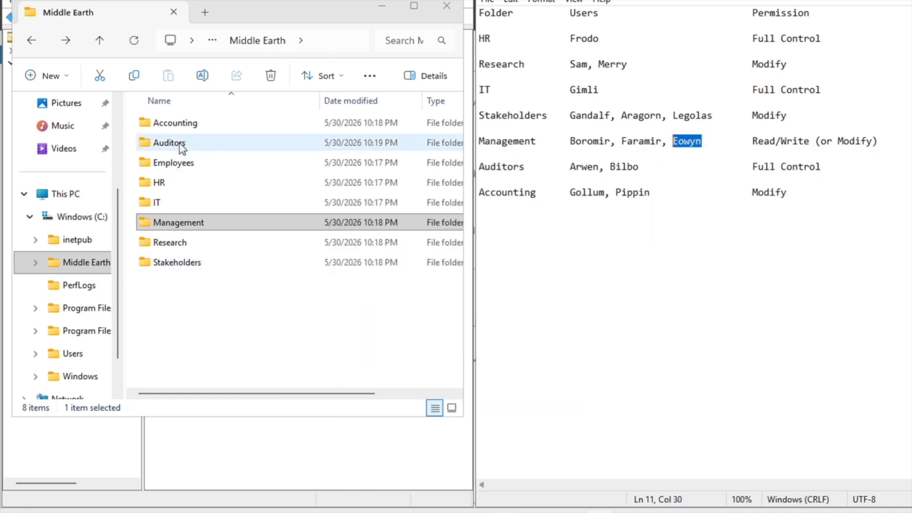
# Add the first user listed for Auditors in Notepad to the Auditors folder's permissions, allow Full control and close the properties.
pyautogui.rightClick(179, 144)
pyautogui.click(276, 176)
pyautogui.moveTo(599, 167); pyautogui.dragTo(570, 167)
pyautogui.rightClick(585, 166)
pyautogui.click(612, 213)
pyautogui.rightClick(290, 325)
pyautogui.click(326, 365)
pyautogui.click(445, 365)
pyautogui.click(379, 390)
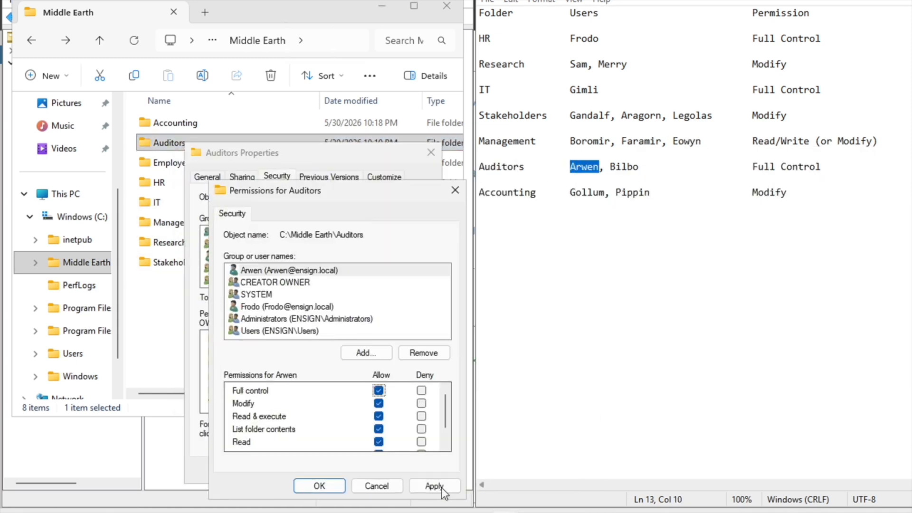
pyautogui.click(319, 486)
pyautogui.click(295, 468)
# Reopen the Auditors folder's security permissions for editing and start adding another user.
pyautogui.rightClick(185, 142)
pyautogui.click(286, 175)
pyautogui.click(410, 299)
pyautogui.click(376, 352)
# Add the second user listed for Auditors in Notepad to the folder's permissions and allow Full control.
pyautogui.moveTo(639, 166); pyautogui.dragTo(606, 167)
pyautogui.rightClick(619, 168)
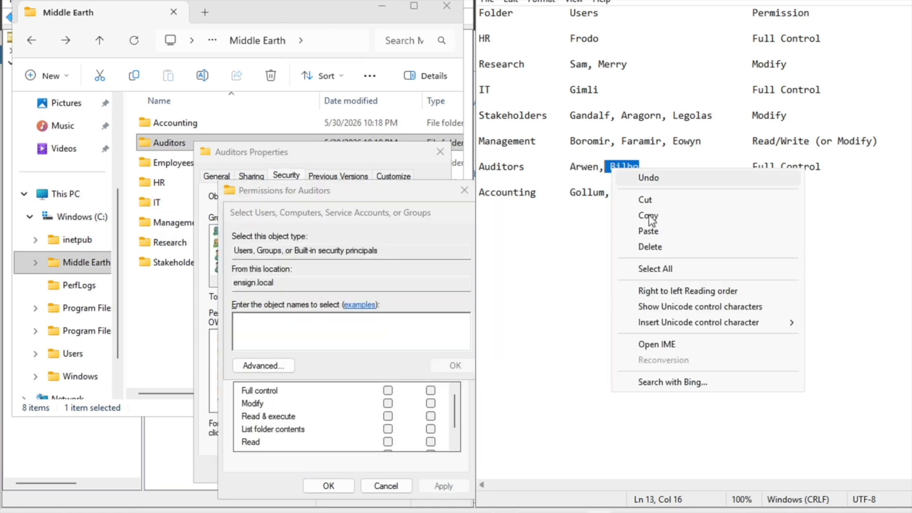
pyautogui.click(643, 214)
pyautogui.rightClick(303, 326)
pyautogui.click(339, 368)
pyautogui.click(447, 366)
pyautogui.click(388, 390)
# Open the Accounting folder's security permissions for editing and start adding a user.
pyautogui.rightClick(181, 123)
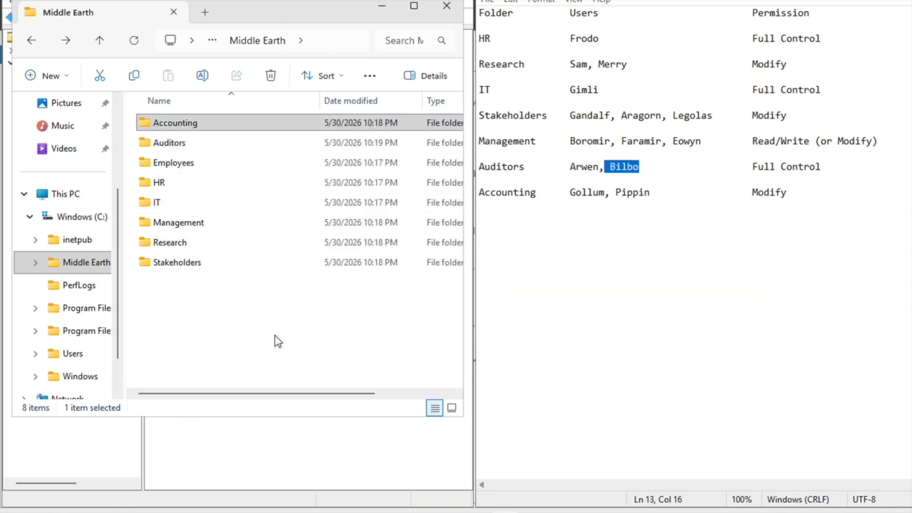
pyautogui.click(259, 333)
pyautogui.click(404, 278)
pyautogui.click(368, 348)
# Add the first user listed for Accounting in Notepad to the folder's permissions, allow Modify and close the properties.
pyautogui.moveTo(605, 193); pyautogui.dragTo(569, 193)
pyautogui.rightClick(334, 324)
pyautogui.click(370, 366)
pyautogui.click(447, 365)
pyautogui.click(381, 398)
pyautogui.click(322, 481)
pyautogui.click(297, 448)
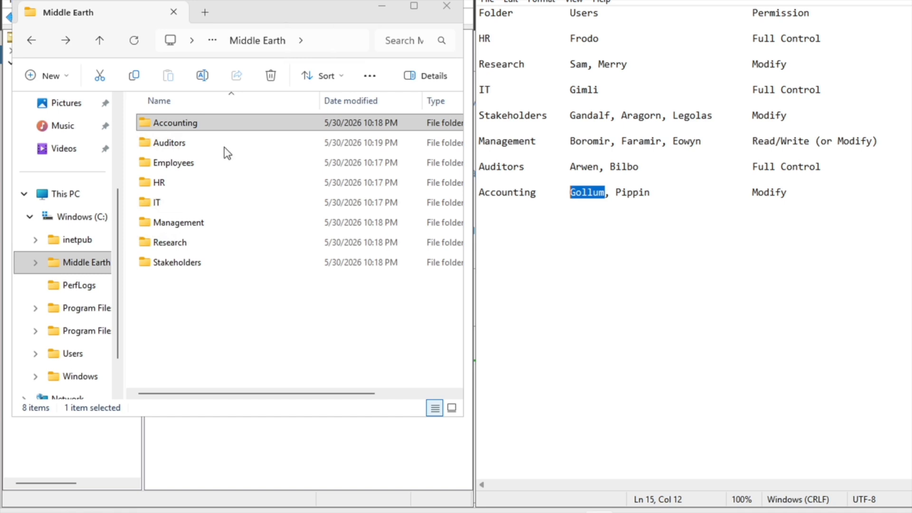
# Select the second Accounting user's name in Notepad and reopen the Accounting folder's permissions to add another user.
pyautogui.rightClick(180, 123)
pyautogui.click(259, 337)
pyautogui.moveTo(650, 192); pyautogui.dragTo(615, 192)
pyautogui.click(405, 282)
pyautogui.click(373, 350)
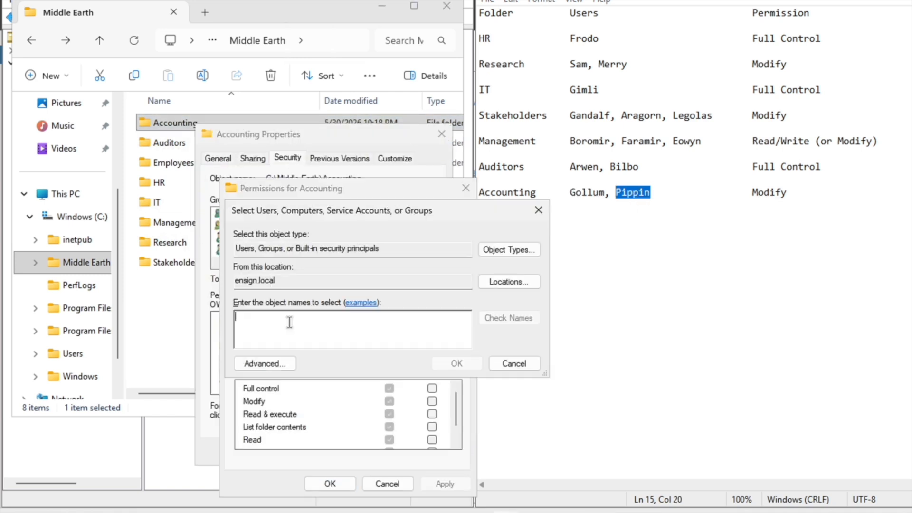
# Add the second listed Accounting user to the folder's permissions, allow Modify and close the properties.
pyautogui.rightClick(306, 332)
pyautogui.click(341, 374)
pyautogui.click(452, 364)
pyautogui.click(389, 402)
pyautogui.click(325, 482)
pyautogui.click(305, 452)
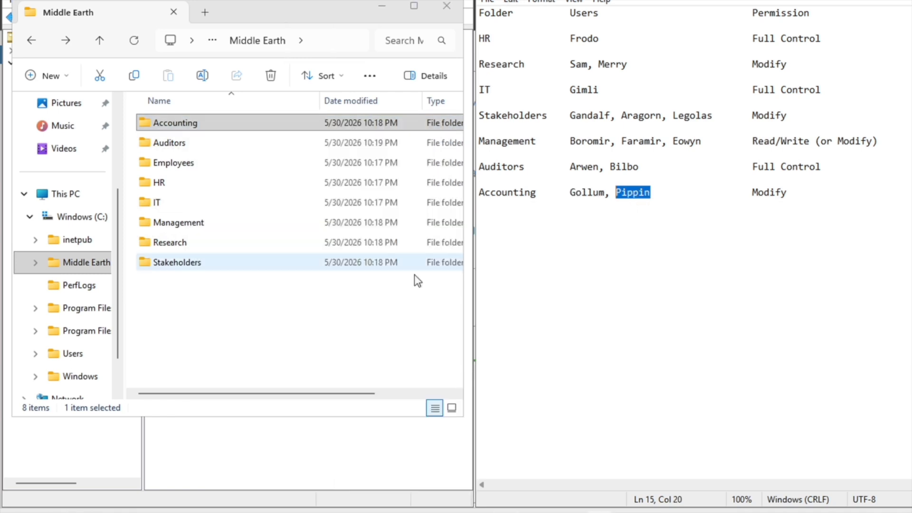